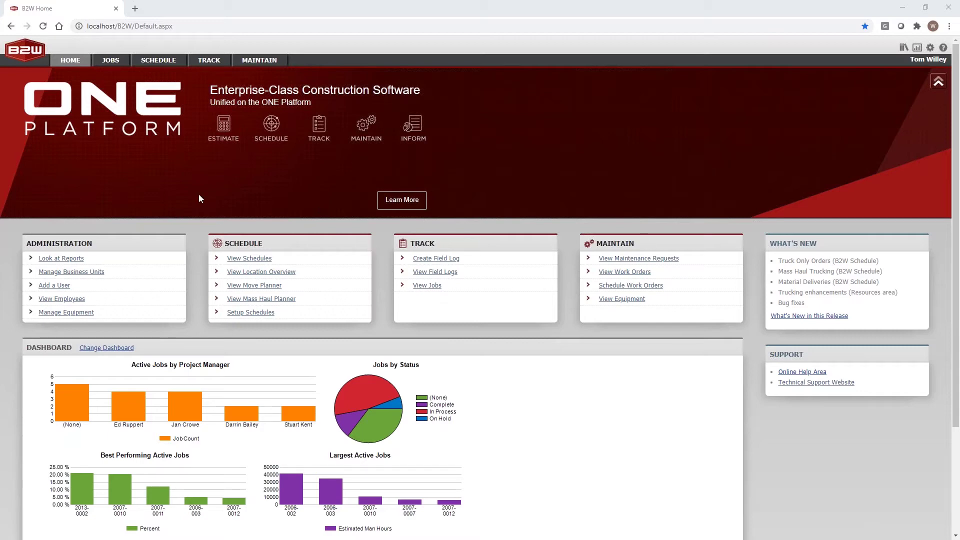
# Open the All Job Sites & Places schedule and expand General Sullivan Bridge down to its landscaping crew's members and equipment.
pyautogui.click(257, 258)
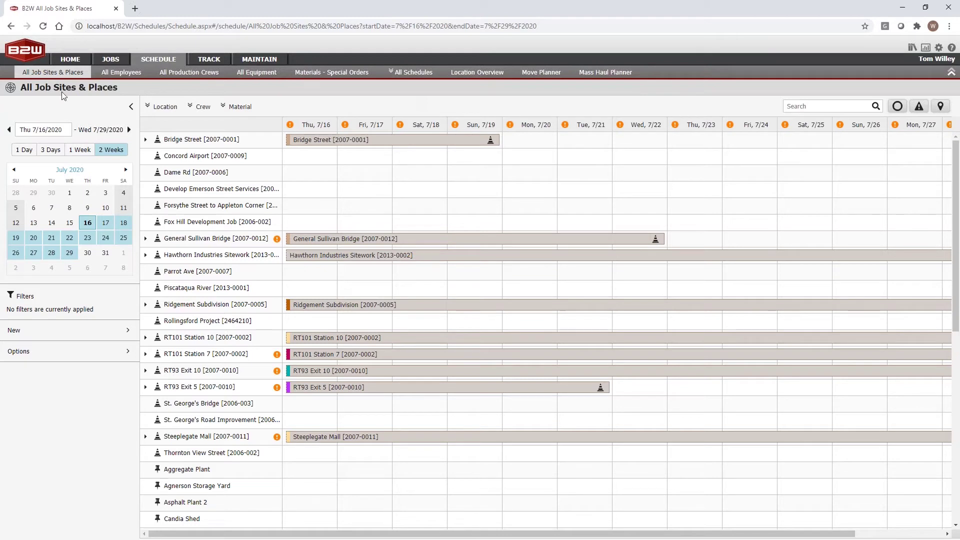
pyautogui.click(83, 71)
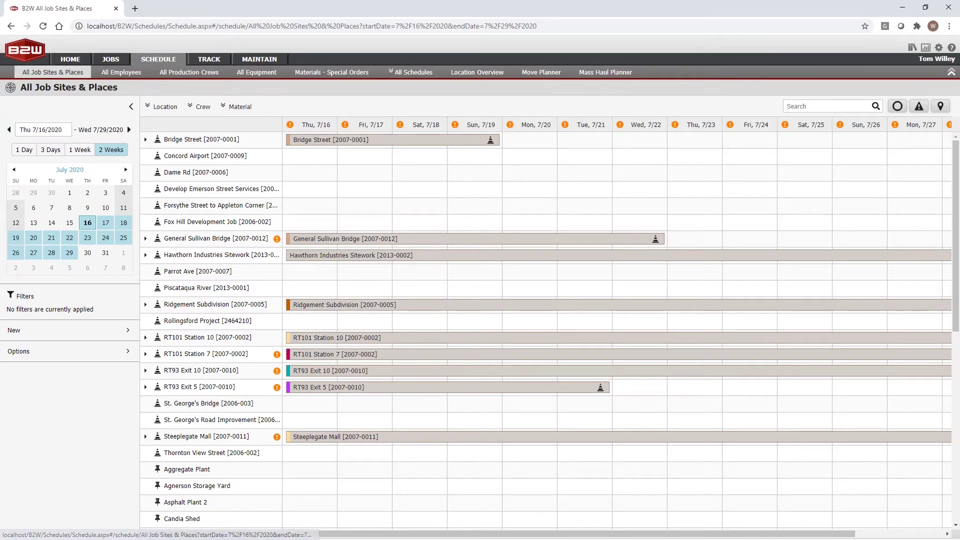
pyautogui.click(146, 238)
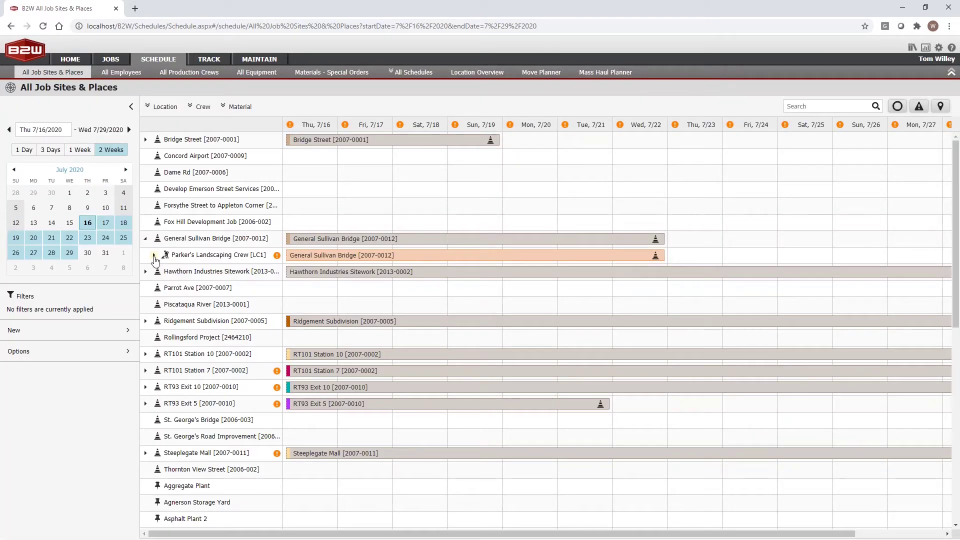
pyautogui.click(154, 256)
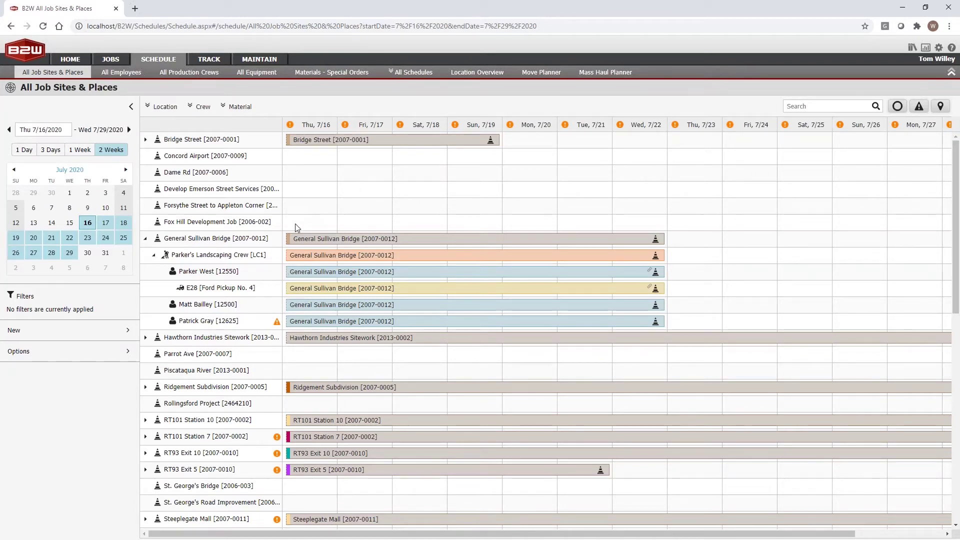
pyautogui.moveTo(296, 224); pyautogui.dragTo(407, 224)
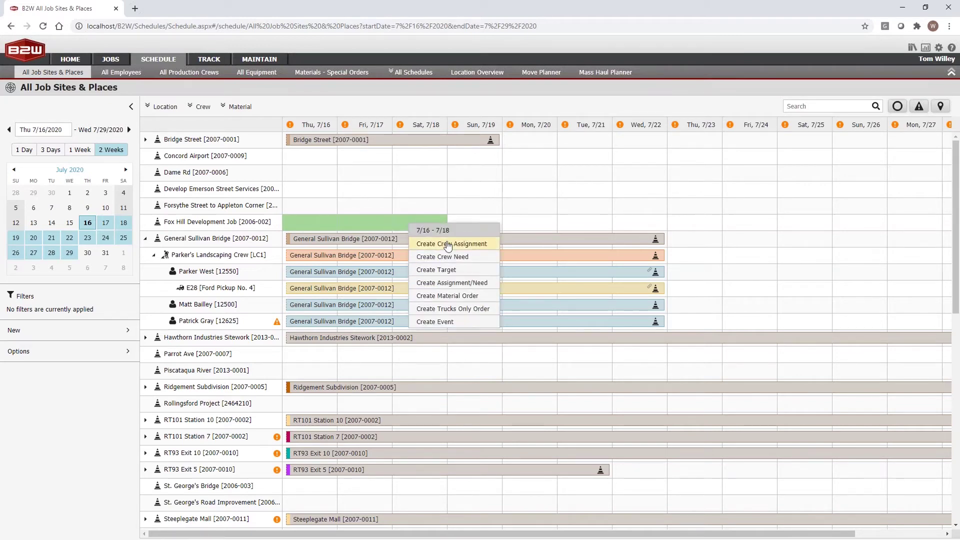
pyautogui.click(45, 419)
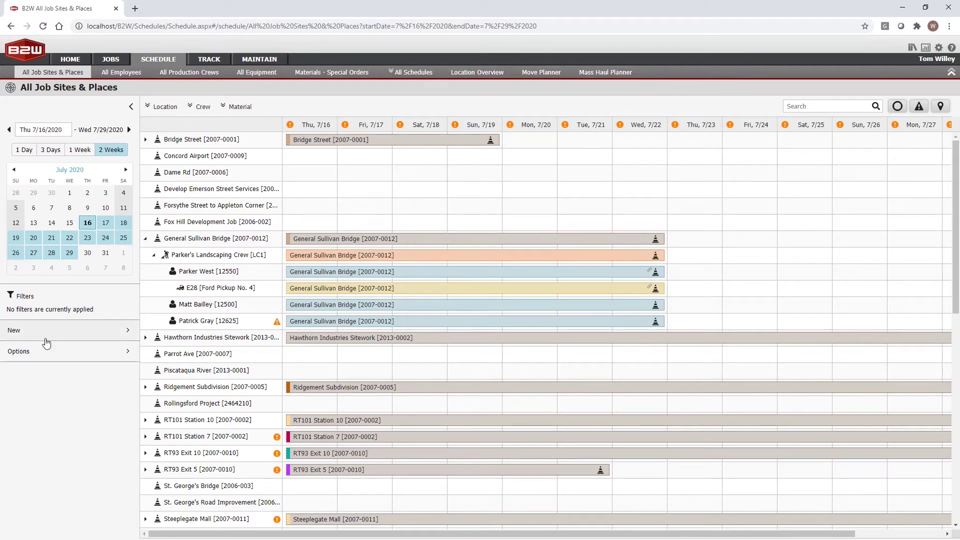
pyautogui.click(45, 335)
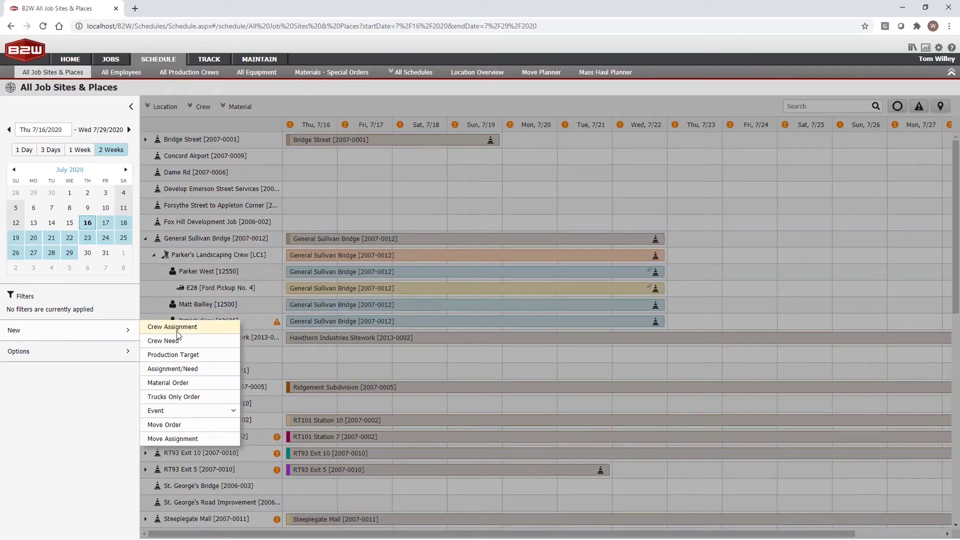
pyautogui.click(60, 410)
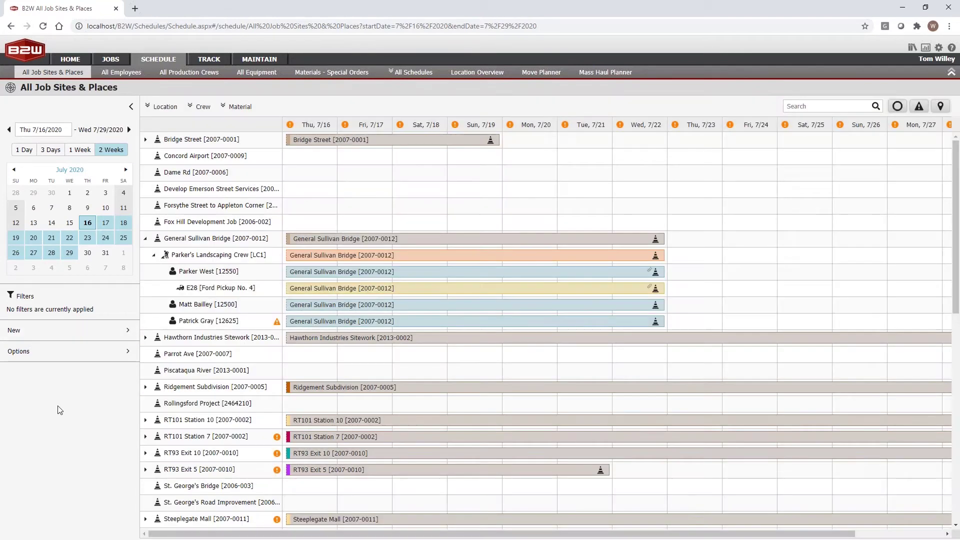
# Start a crew assignment for Fox Hill Development Job from 7/16 to 7/18 and assign the available pipe crew TWC1.
pyautogui.moveTo(305, 221); pyautogui.dragTo(415, 220)
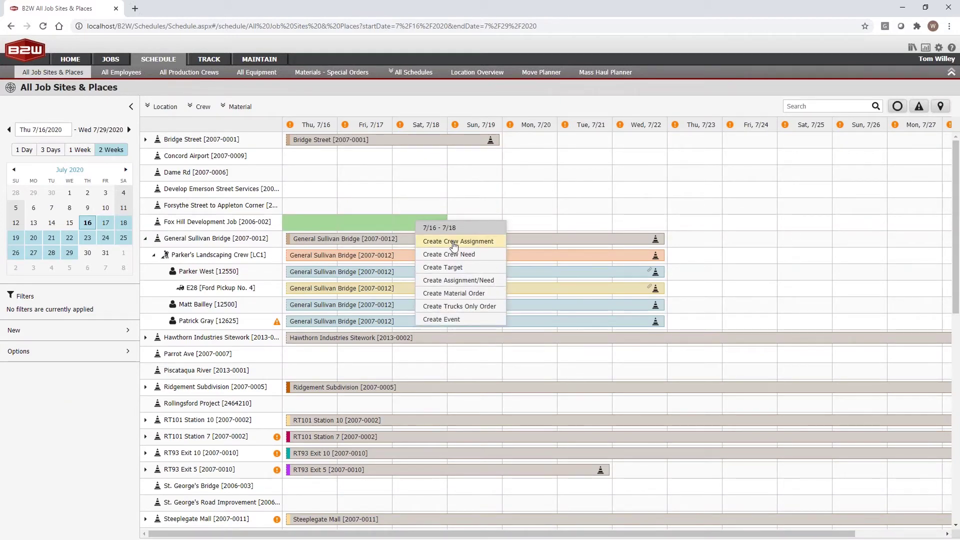
pyautogui.click(456, 242)
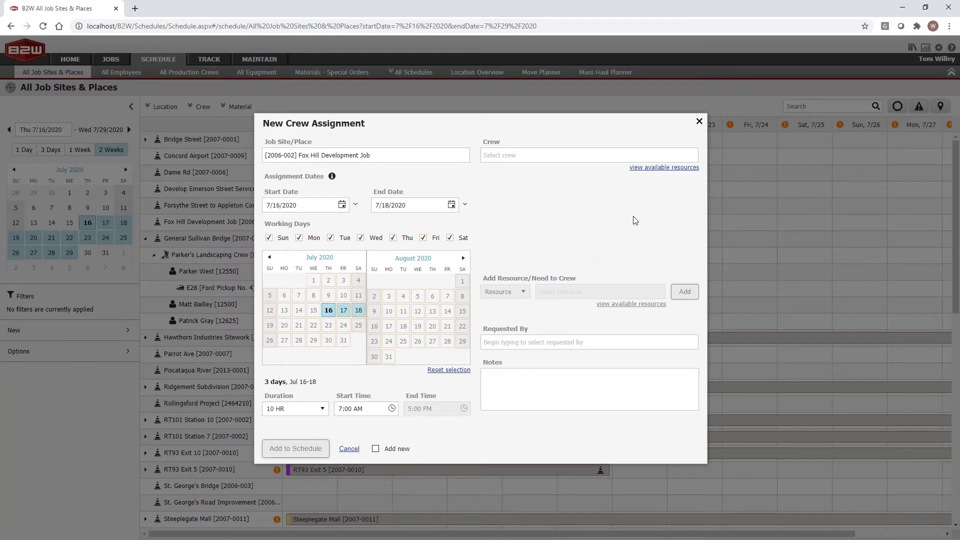
pyautogui.click(651, 170)
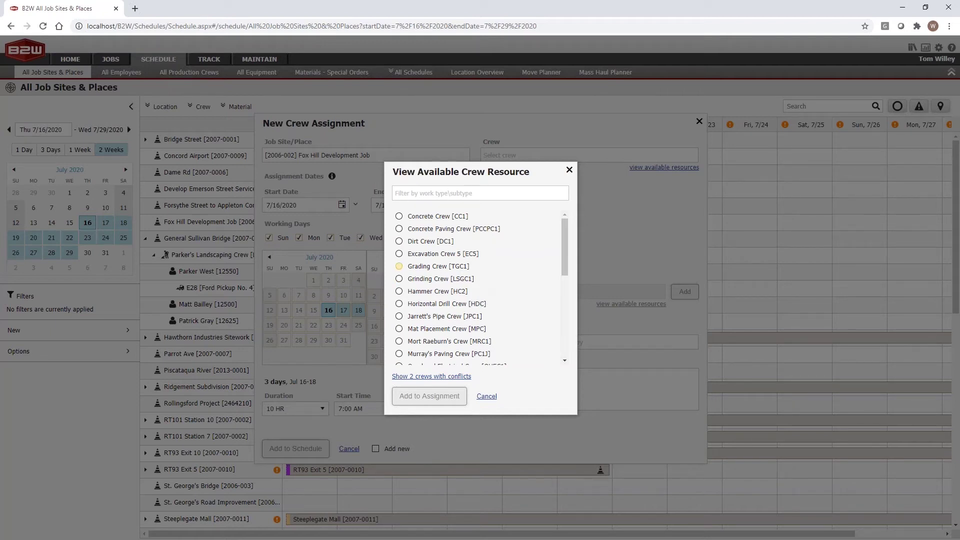
pyautogui.scroll(-3, 440, 286)
pyautogui.click(400, 329)
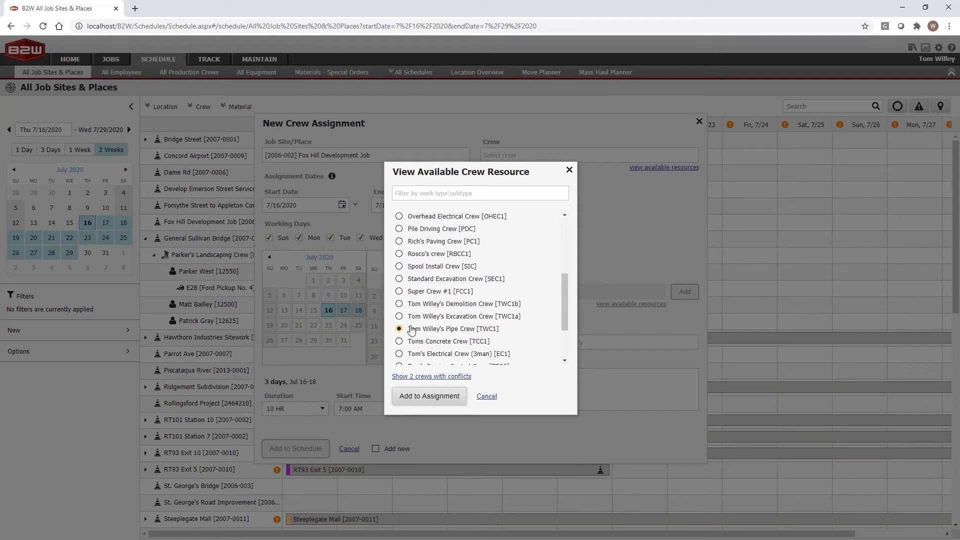
pyautogui.click(421, 398)
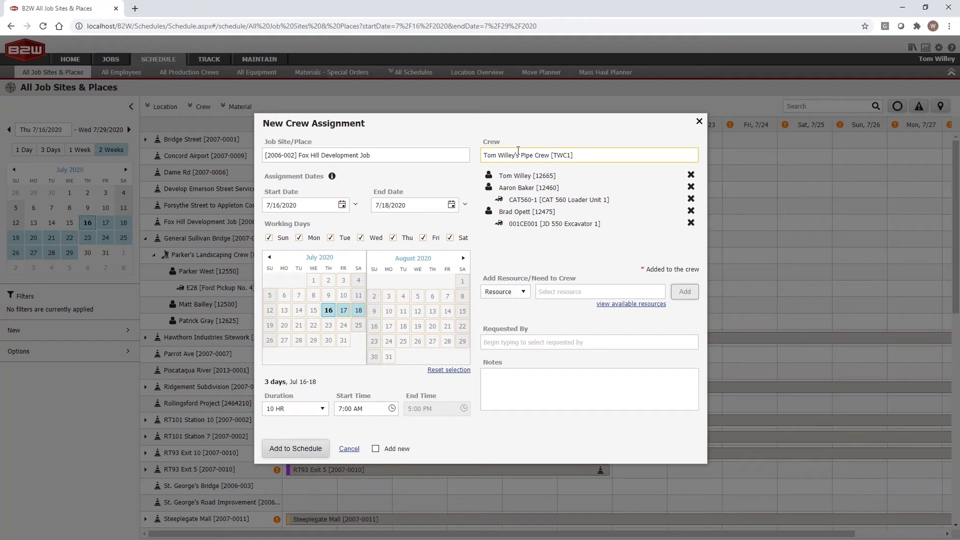
pyautogui.click(691, 187)
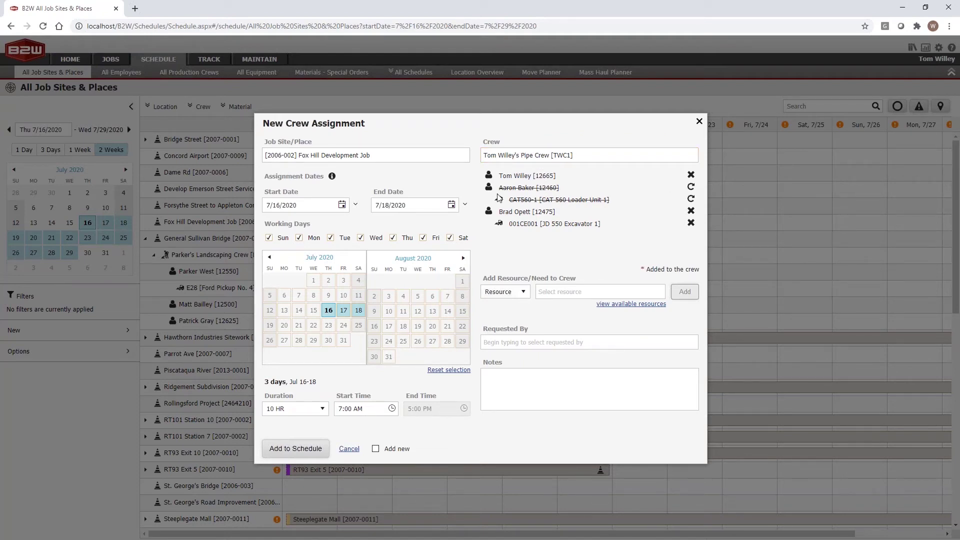
pyautogui.click(691, 188)
# Enter the note "Don't forget your PPE" on the crew assignment and add it to the schedule.
pyautogui.click(545, 380)
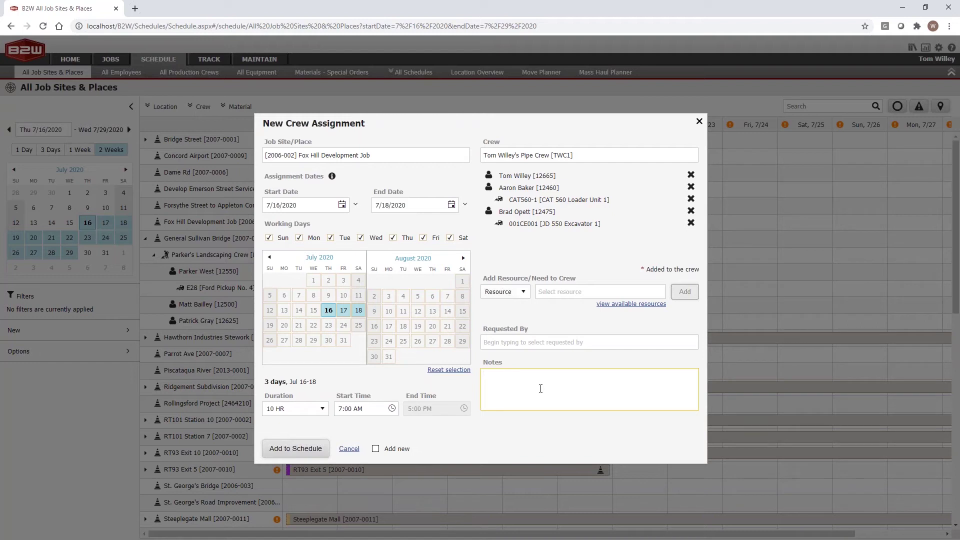
pyautogui.write("Dont' forget your PPE")
pyautogui.click(494, 375)
pyautogui.press('Delete')
pyautogui.press('Right')
pyautogui.write('t')
pyautogui.press('Delete')
pyautogui.click(300, 449)
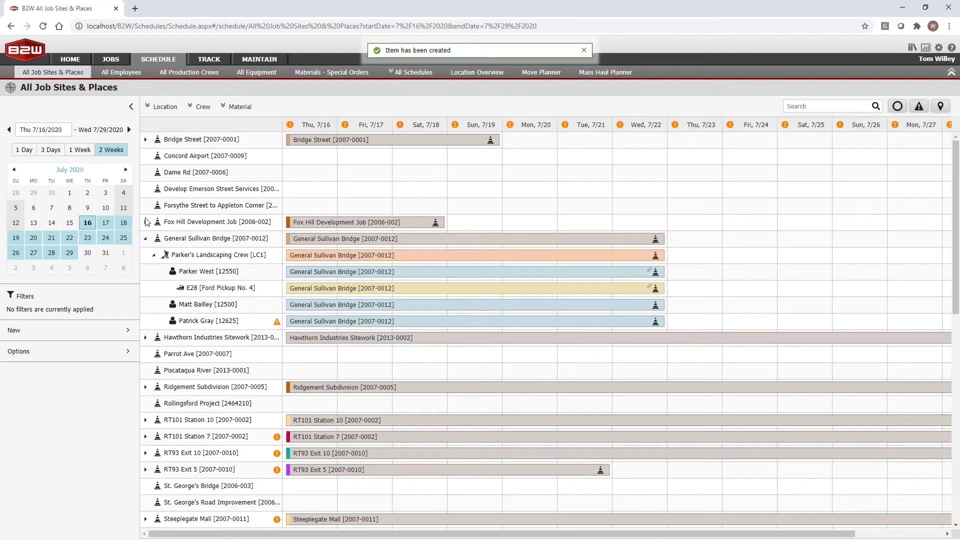
# Expand Fox Hill Development Job and its pipe crew, and open the CAT 560 loader operator's assignment for editing.
pyautogui.click(145, 222)
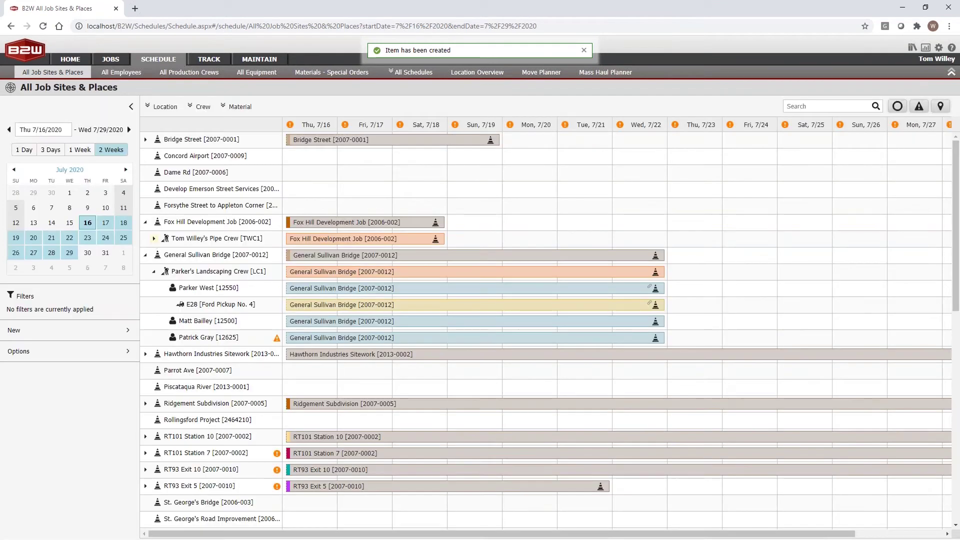
pyautogui.click(154, 239)
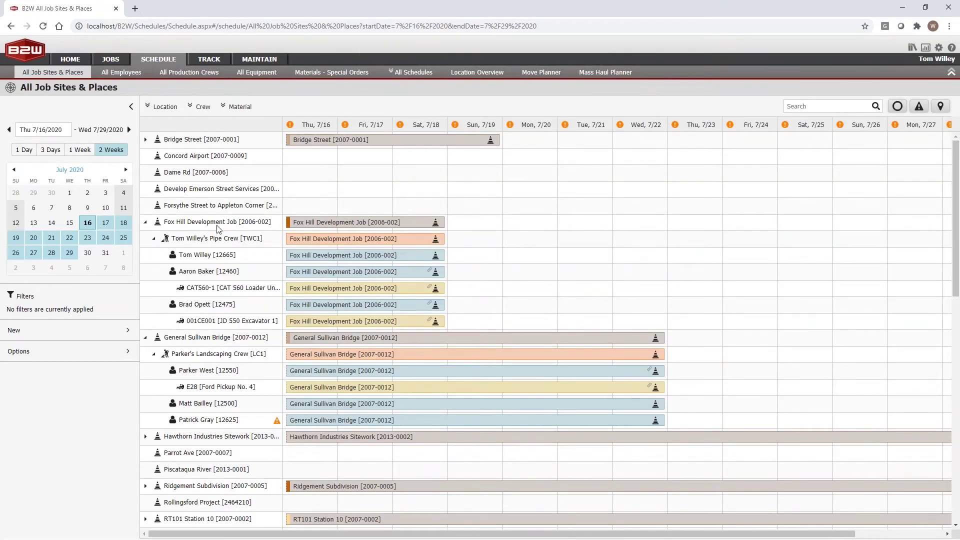
pyautogui.rightClick(307, 275)
pyautogui.click(320, 293)
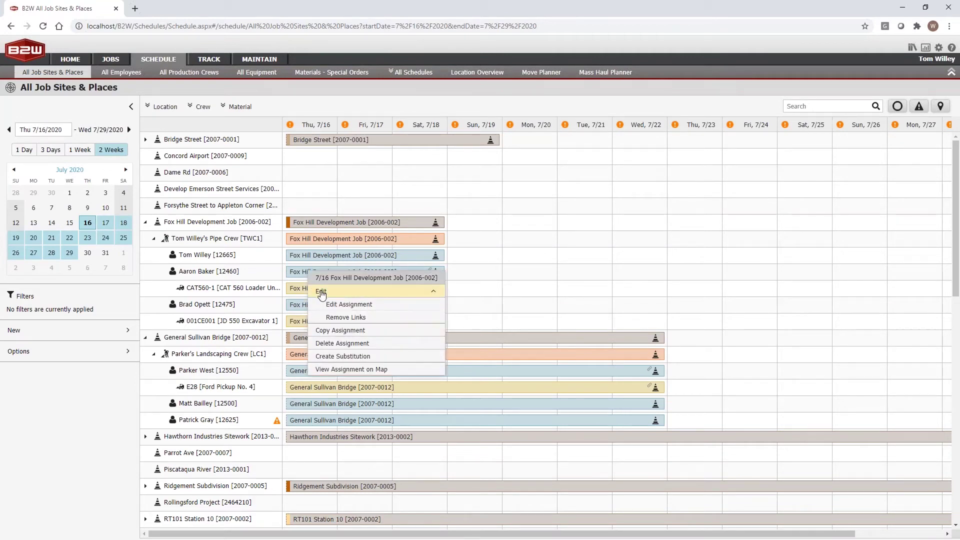
pyautogui.click(337, 305)
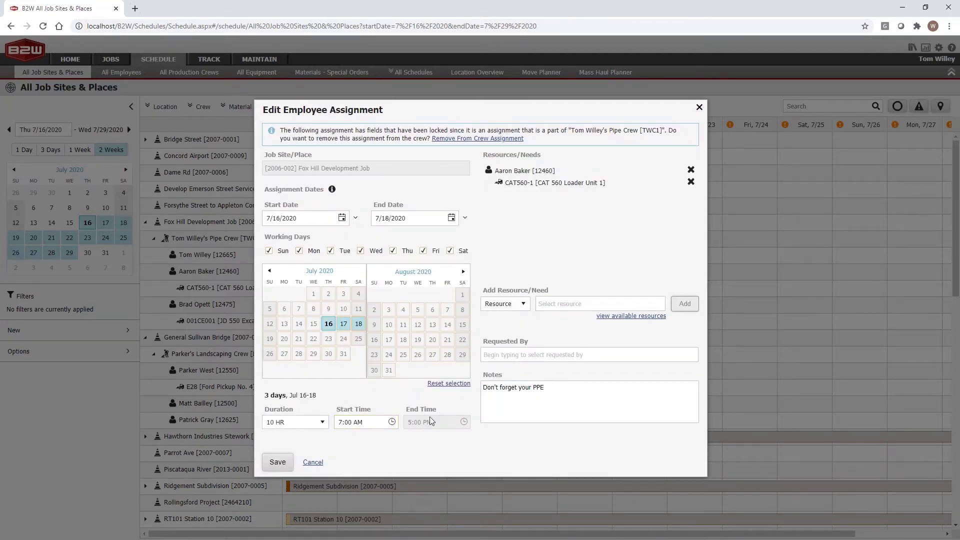
# Open the start time choices of the employee assignment and browse the morning times.
pyautogui.click(393, 423)
pyautogui.scroll(-4, 391, 457)
pyautogui.scroll(-6, 391, 458)
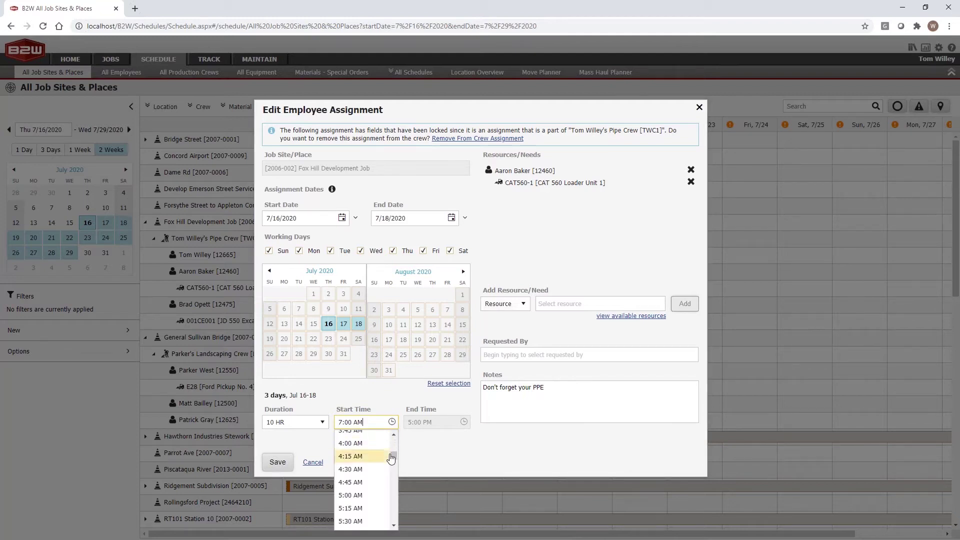
pyautogui.scroll(-1, 391, 459)
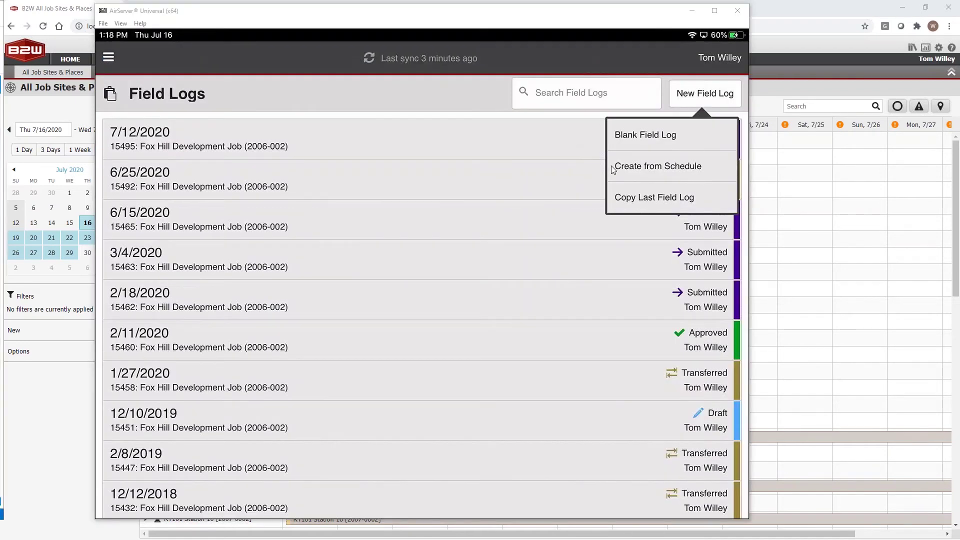
# Switch to the AirServer tablet view, create a field log from the schedule, and move that window off the schedule page.
pyautogui.click(613, 170)
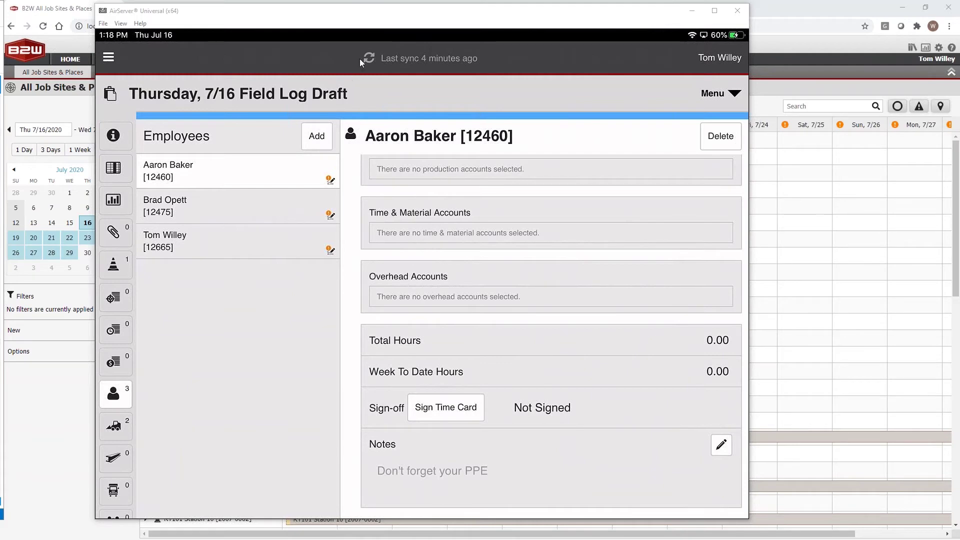
pyautogui.moveTo(402, 16); pyautogui.dragTo(0, 70)
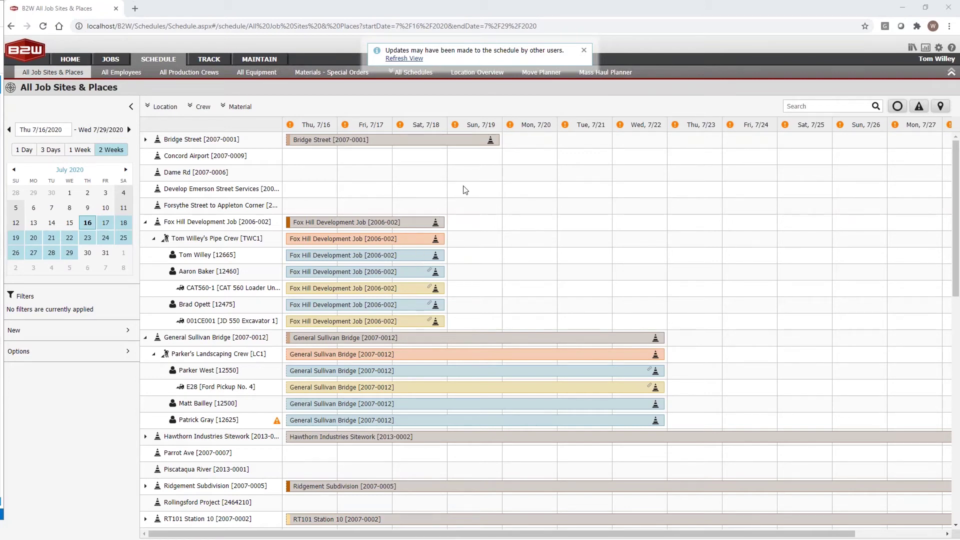
# Start an Assignment/Need at Dame Rd for 7/19 to 7/21 and select the seventh and ninth listed available employees.
pyautogui.moveTo(469, 177); pyautogui.dragTo(578, 181)
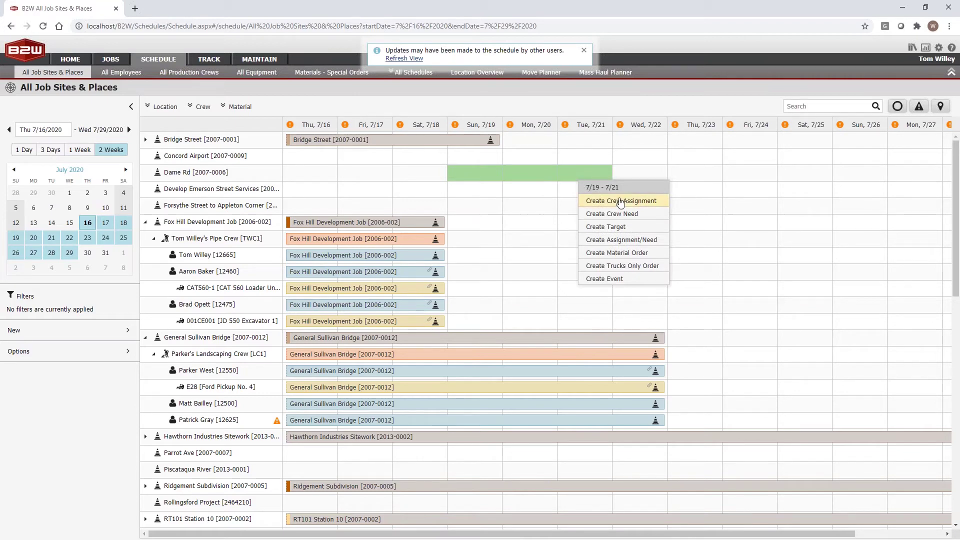
pyautogui.click(628, 242)
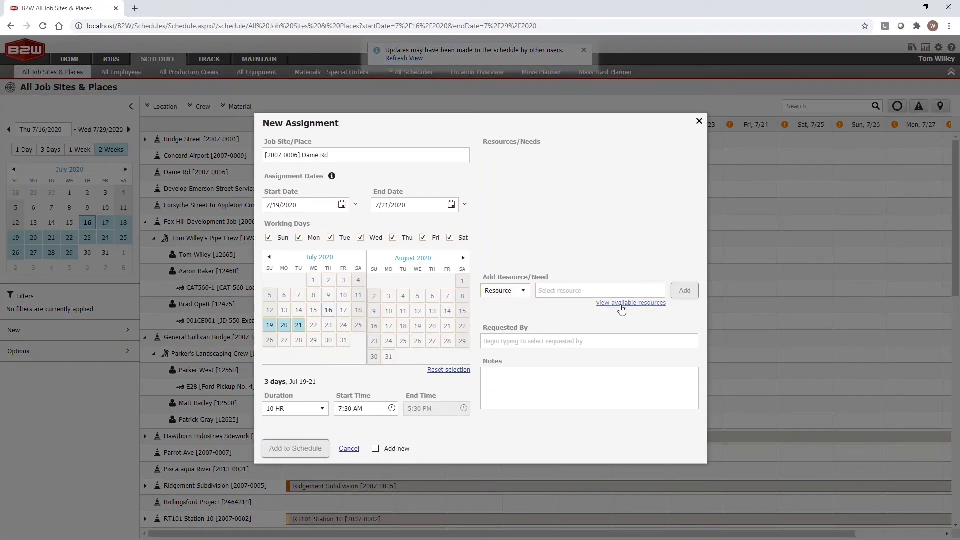
pyautogui.click(628, 304)
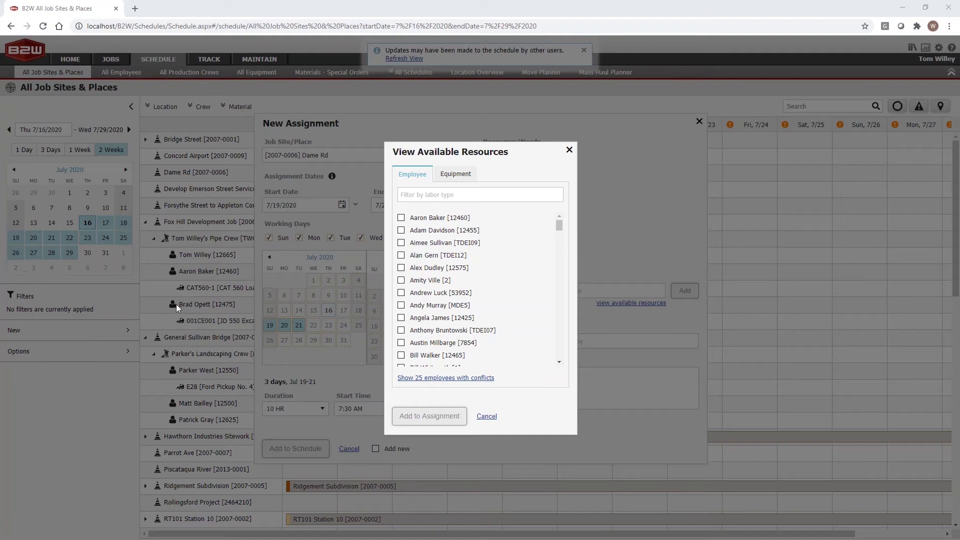
pyautogui.click(401, 292)
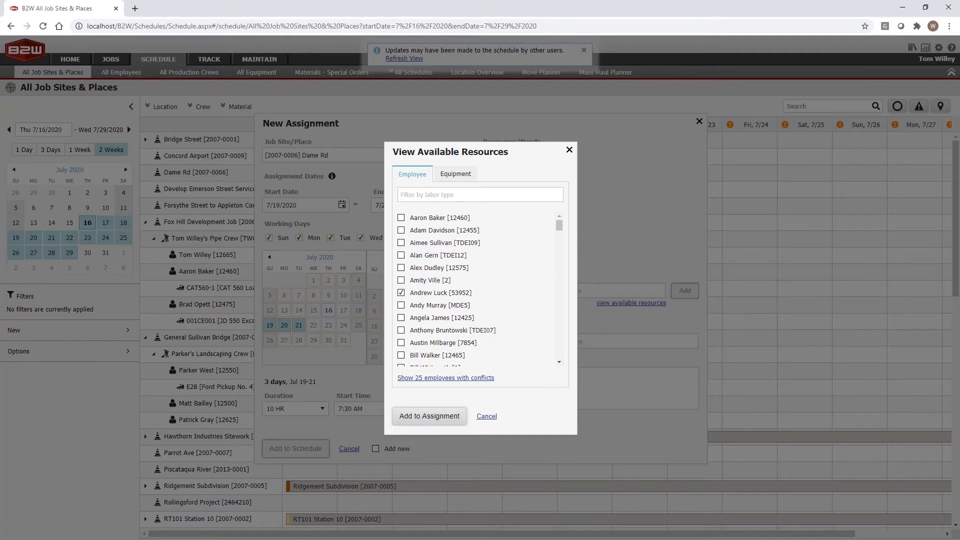
pyautogui.click(401, 318)
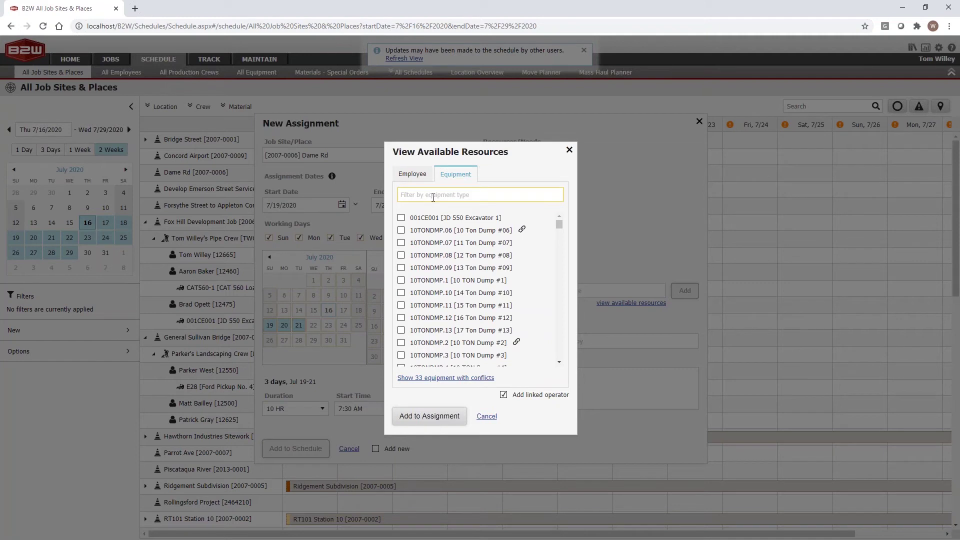
# Filter the available equipment by Pick Up Truck, select PICKUP [Pick Up Truck], and add the selected resources to the assignment.
pyautogui.write('pick')
pyautogui.click(429, 261)
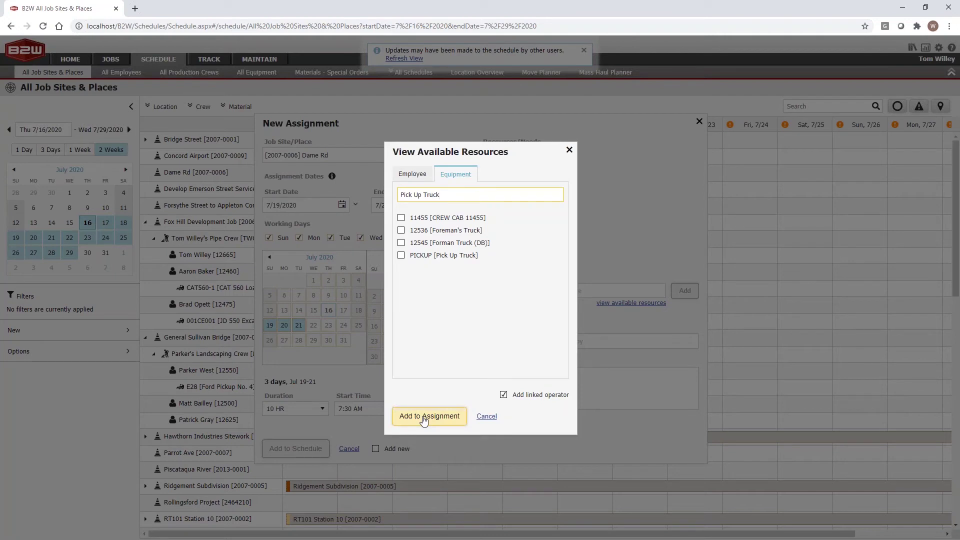
pyautogui.click(401, 256)
pyautogui.click(429, 417)
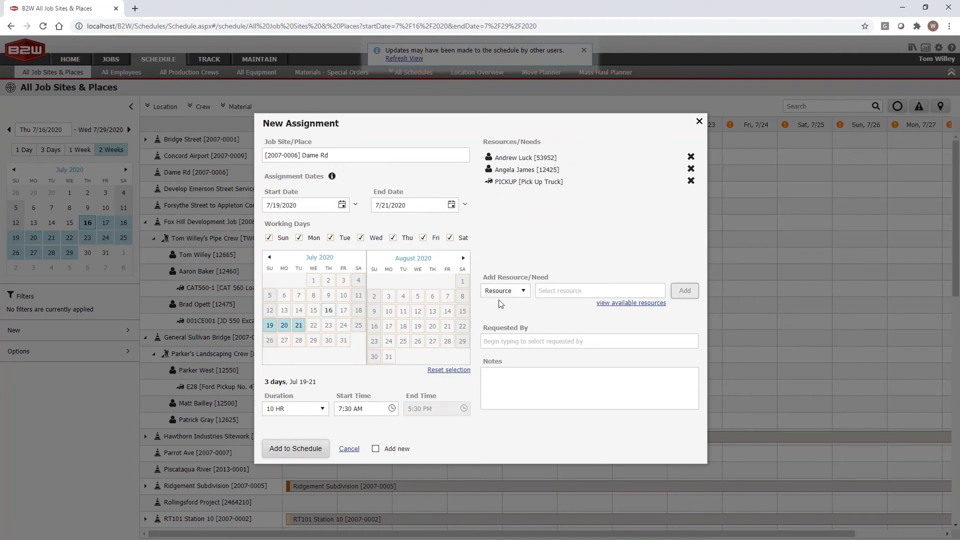
# Fill in the requesting employee's name for the Dame Rd assignment.
pyautogui.click(515, 341)
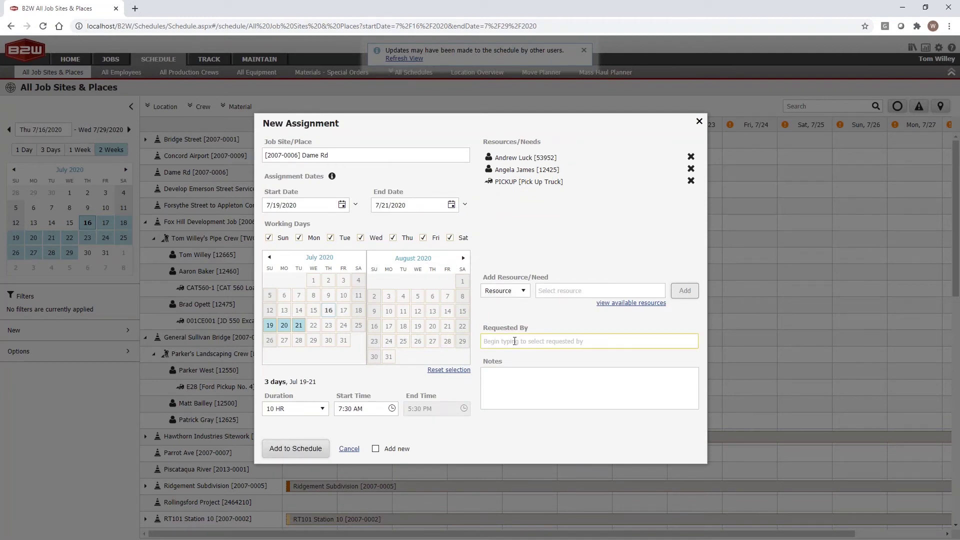
pyautogui.write('te')
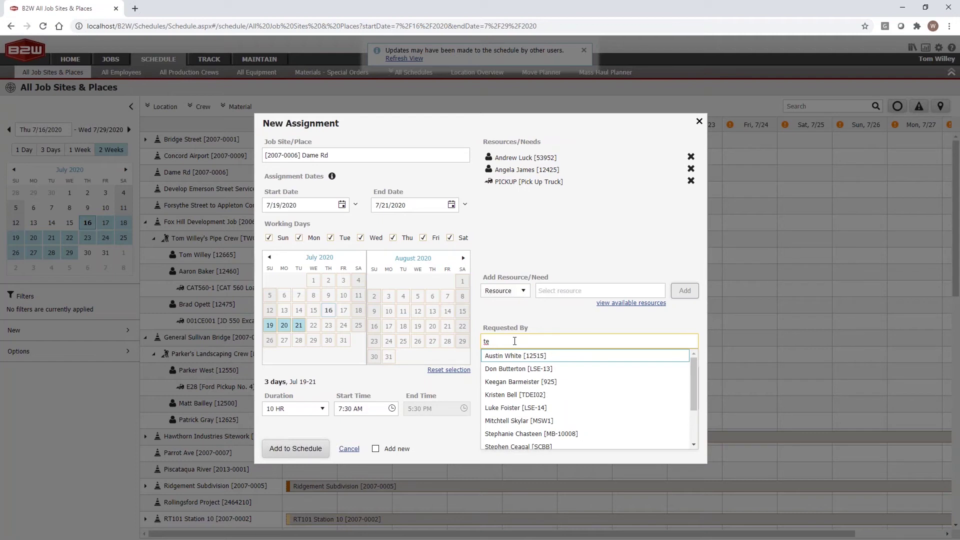
pyautogui.write('om')
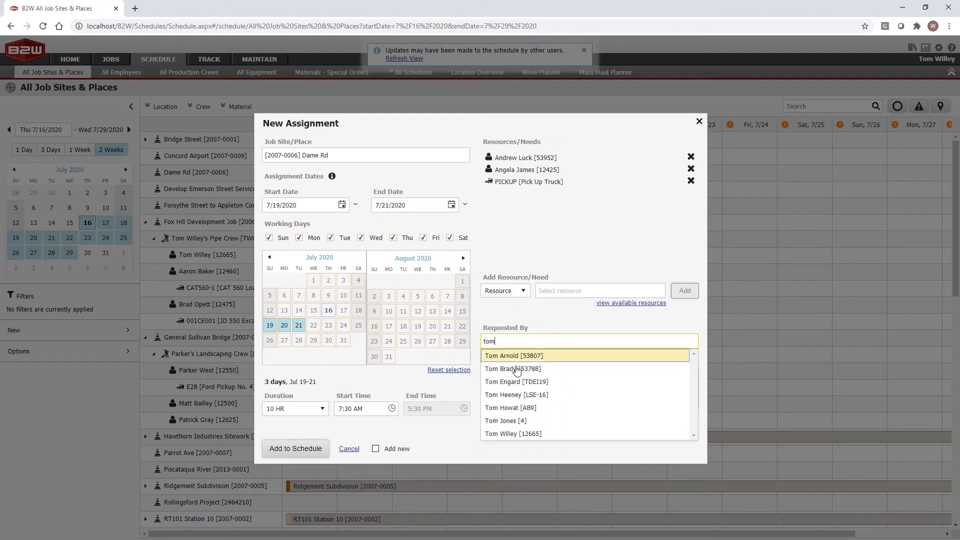
pyautogui.click(510, 433)
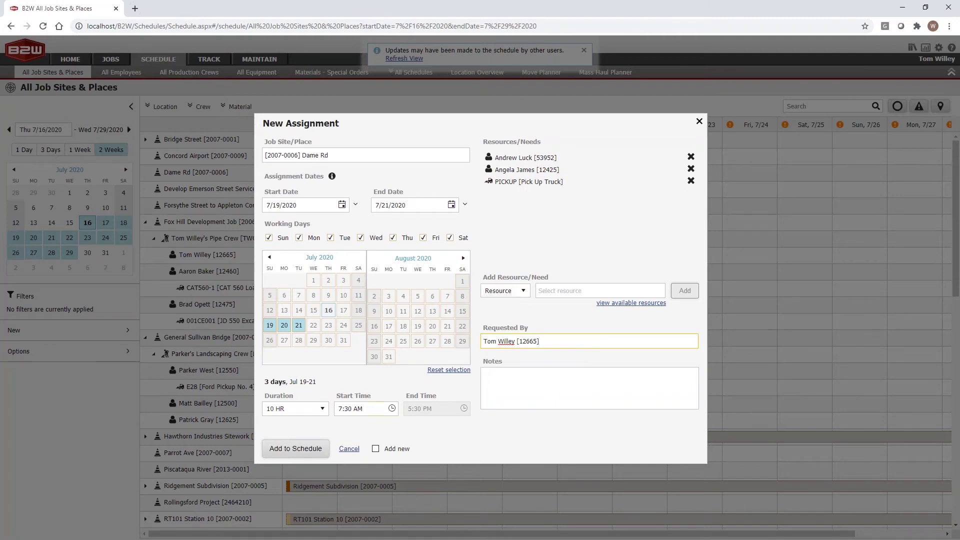
# Add the Dame Rd assignment to the schedule and create its Sunday 7/19 field log in the AirServer tablet view.
pyautogui.click(293, 450)
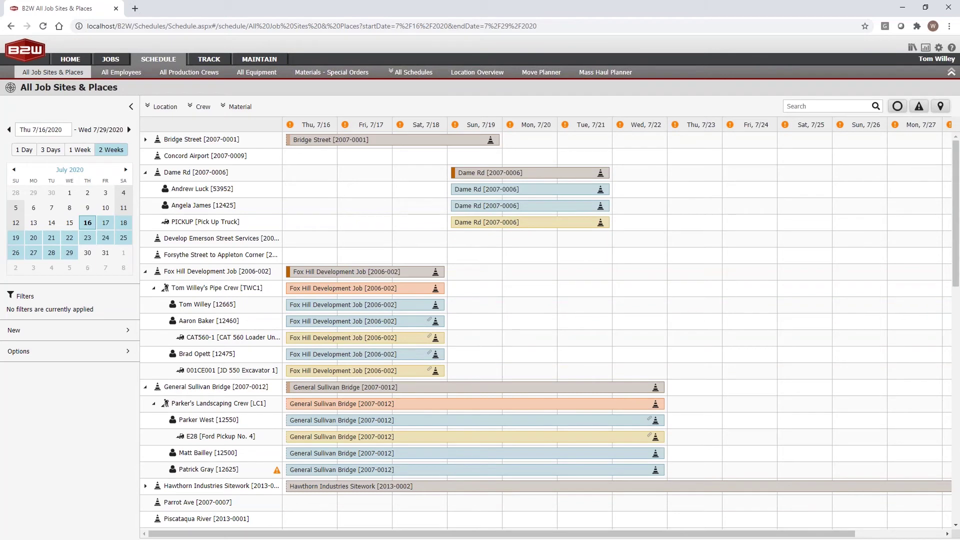
pyautogui.hotkey('alt', 'Tab')
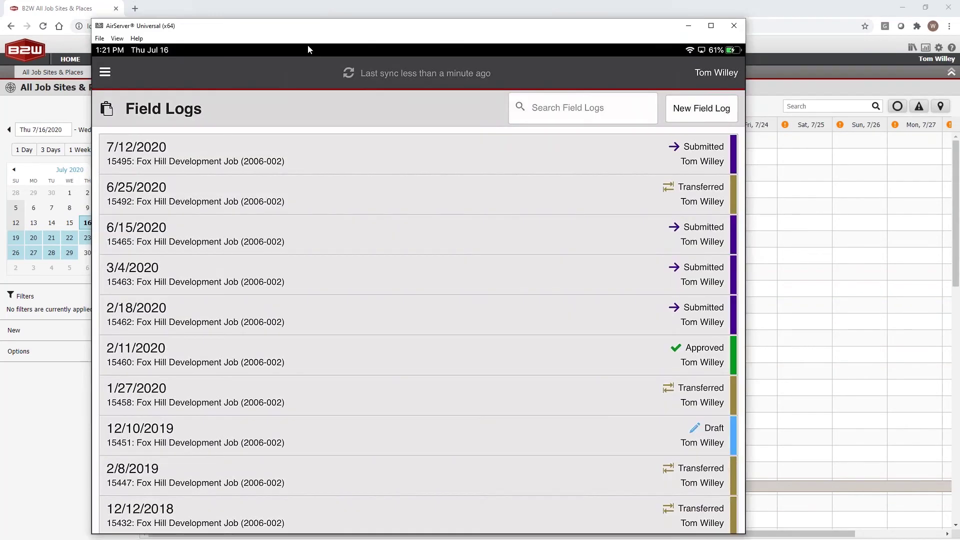
pyautogui.moveTo(361, 29); pyautogui.dragTo(333, 30)
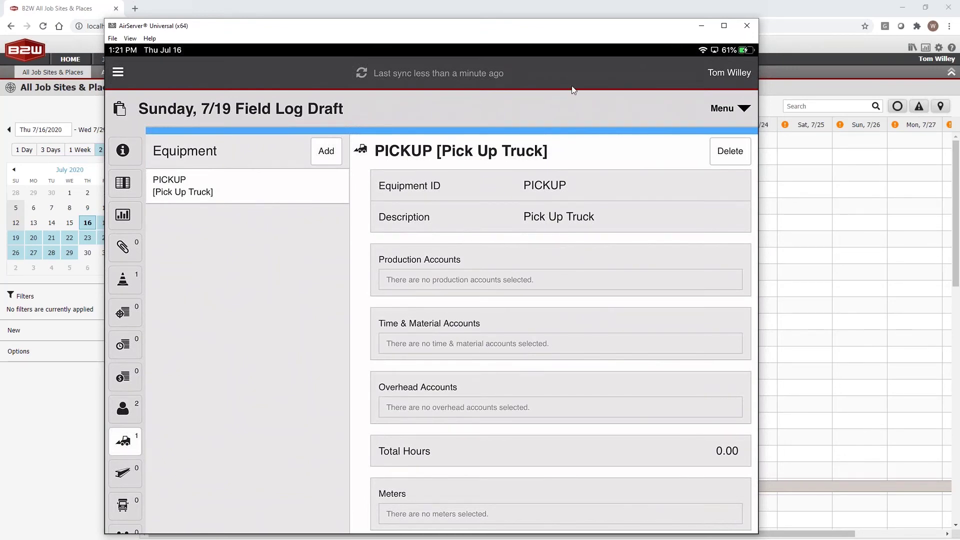
pyautogui.moveTo(465, 28); pyautogui.dragTo(0, 28)
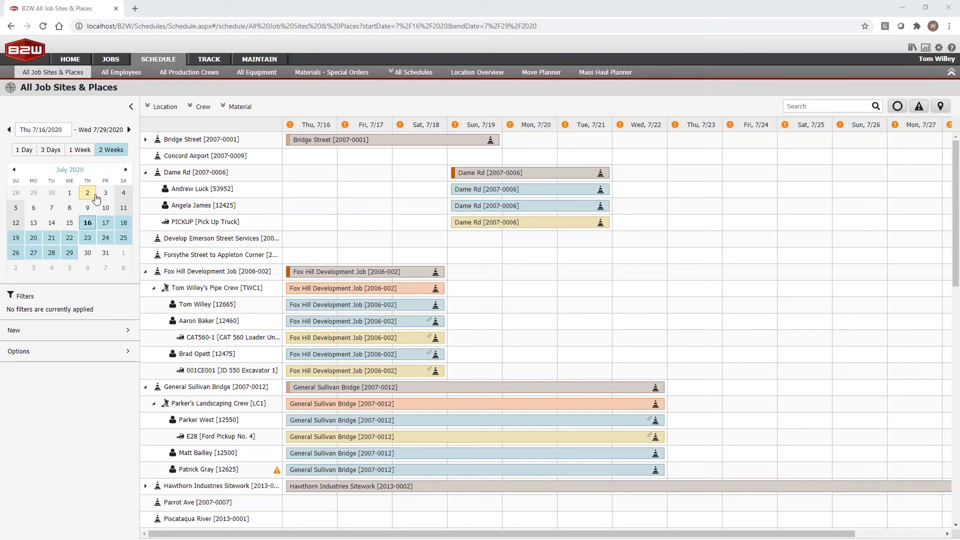
# In the All Employees schedule, create a Sick event from 7/19 to 7/21 for the fifth listed employee.
pyautogui.click(115, 74)
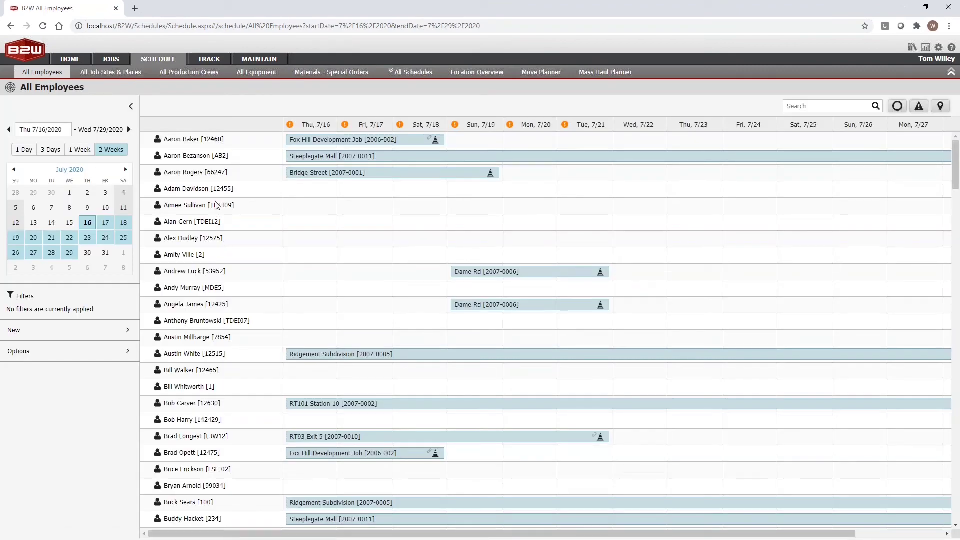
pyautogui.moveTo(499, 210); pyautogui.dragTo(592, 209)
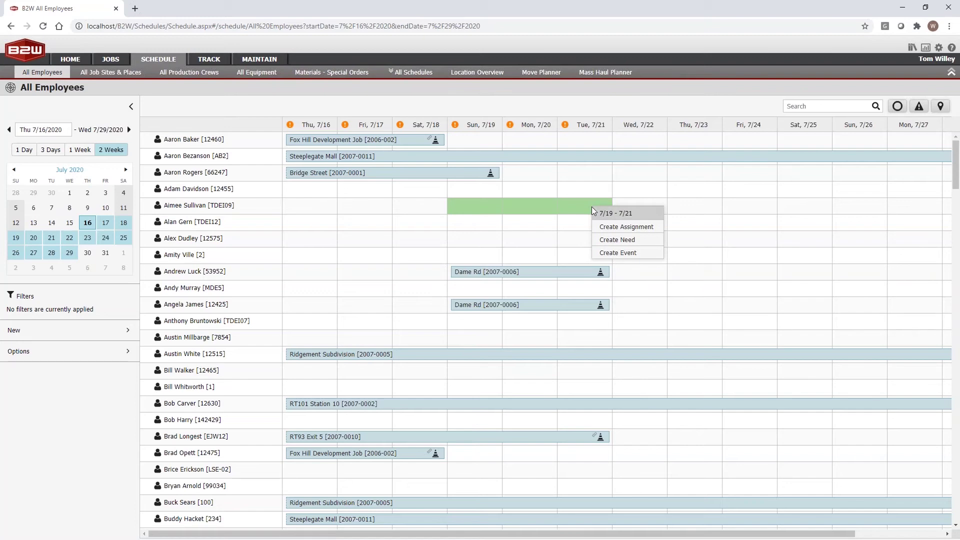
pyautogui.click(618, 253)
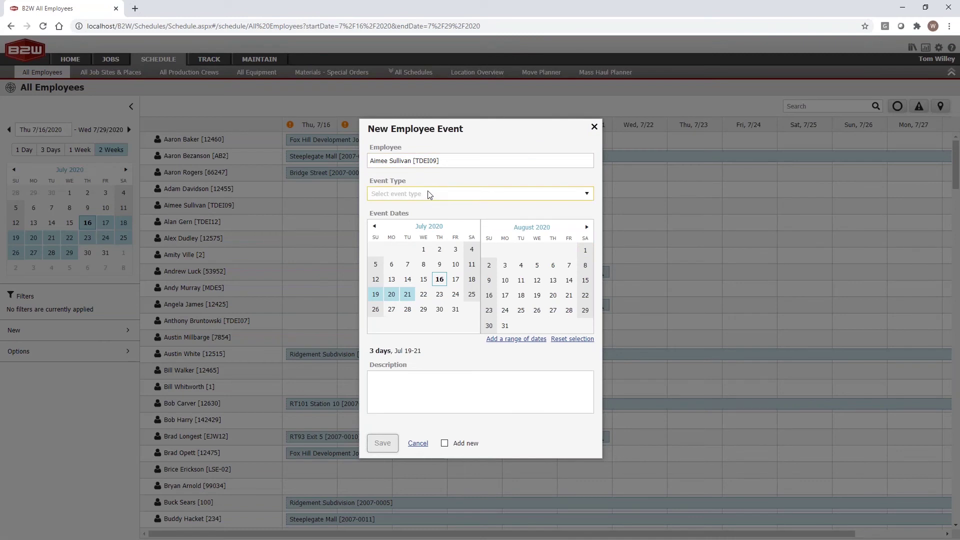
pyautogui.click(426, 194)
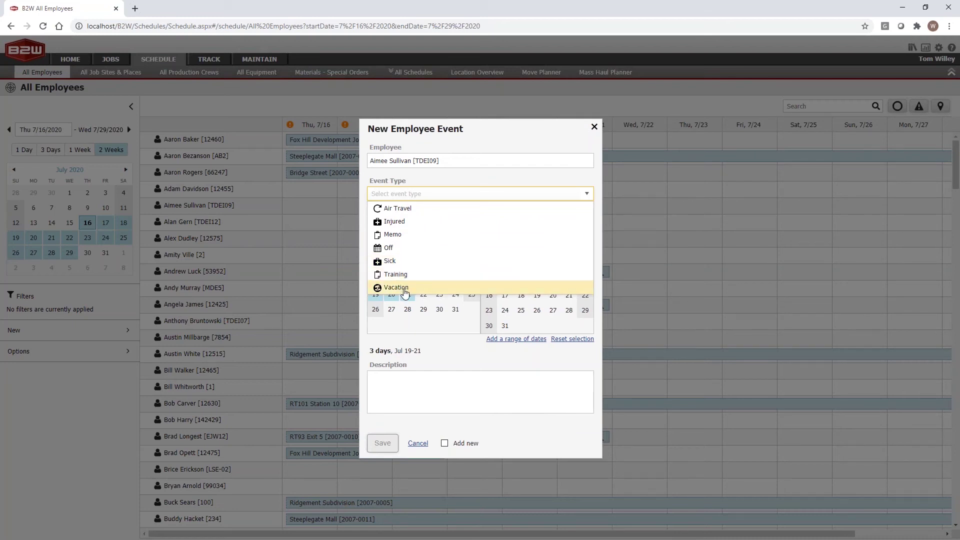
pyautogui.click(393, 262)
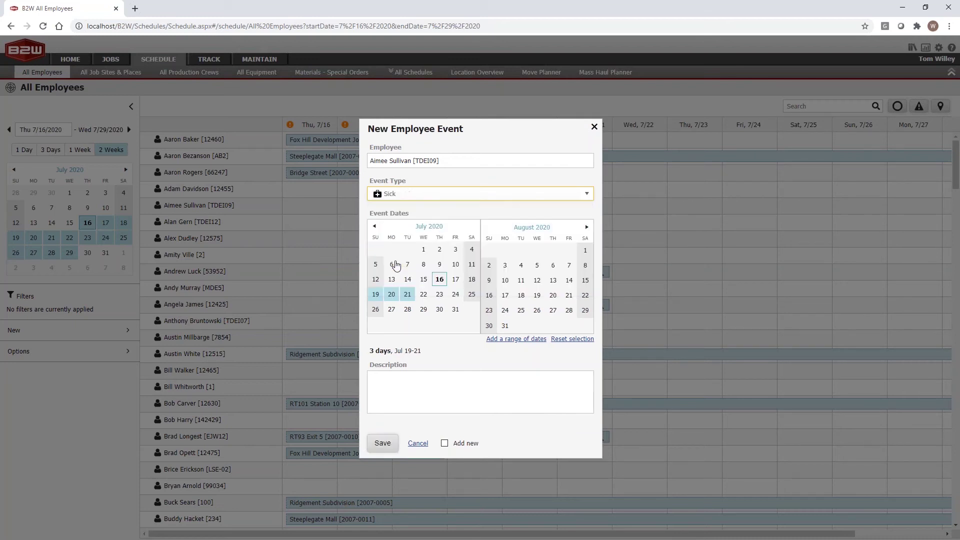
pyautogui.click(383, 444)
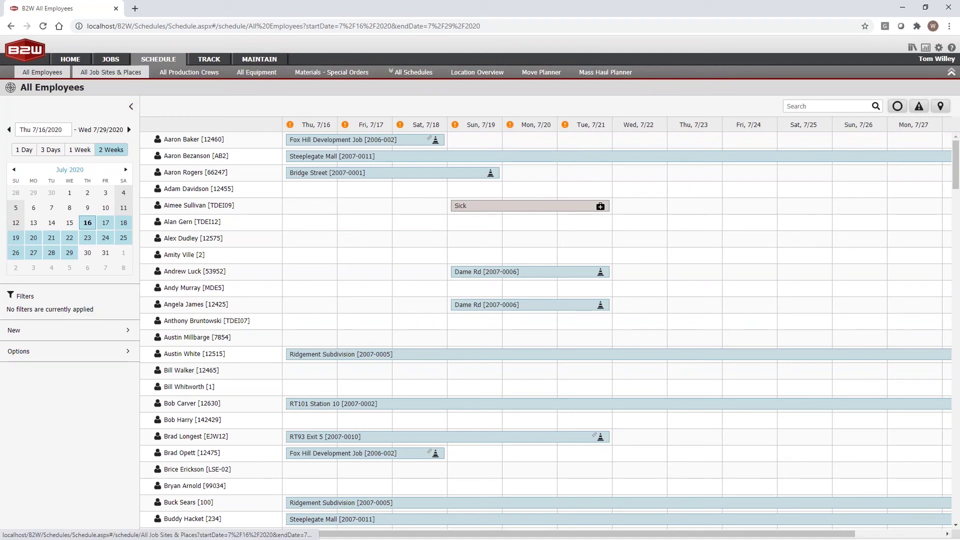
# In All Job Sites & Places, move the TWC1 pipe crew's Fox Hill Development Job assignment to start on 7/17 and extend it through 7/21.
pyautogui.click(97, 73)
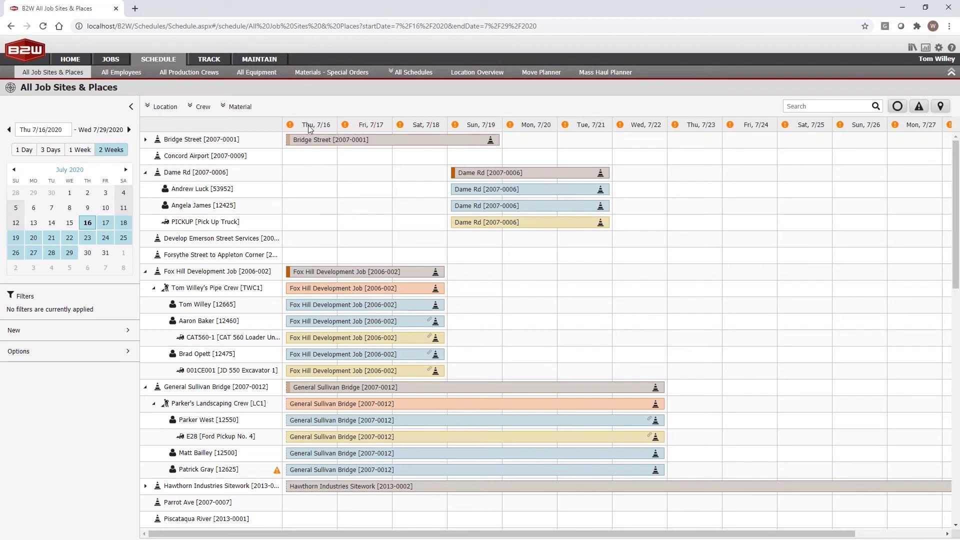
pyautogui.moveTo(327, 291); pyautogui.dragTo(381, 290)
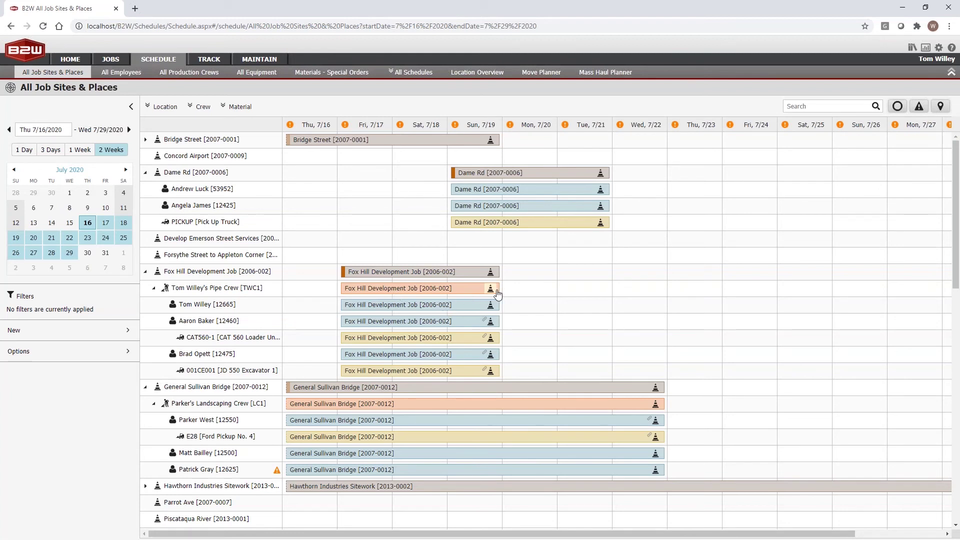
pyautogui.moveTo(498, 288); pyautogui.dragTo(595, 289)
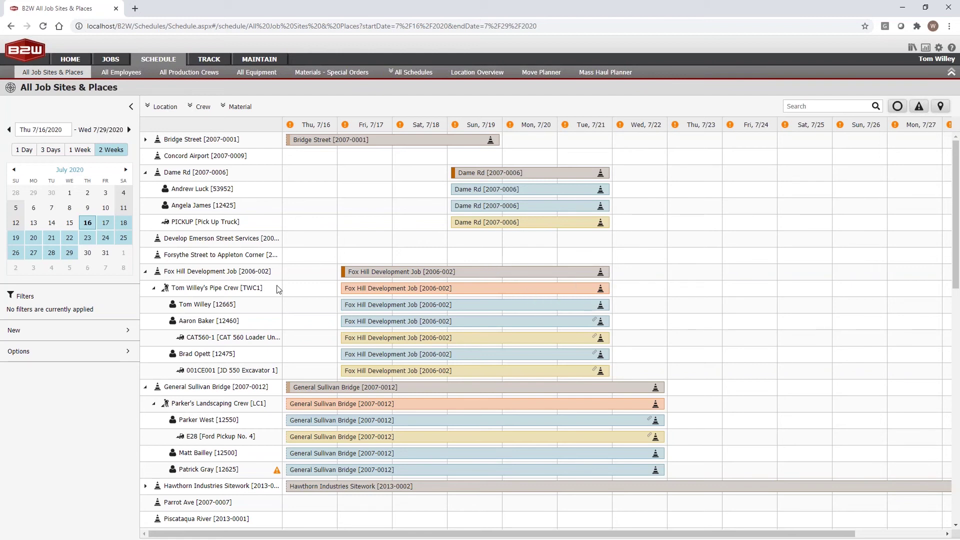
# Split the TWC1 pipe crew's Fox Hill assignment at 7/20 and move the second part to 7/22 through 7/23.
pyautogui.rightClick(535, 293)
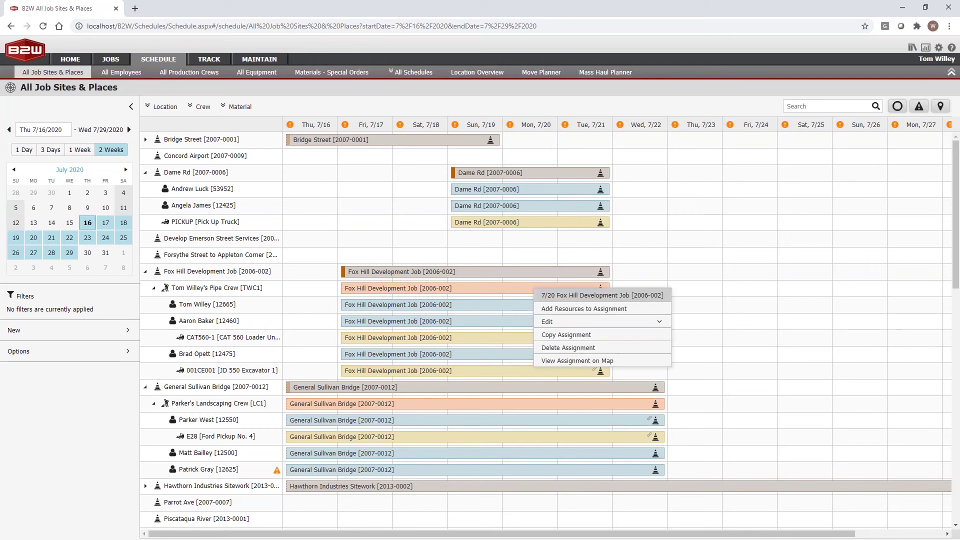
pyautogui.click(559, 324)
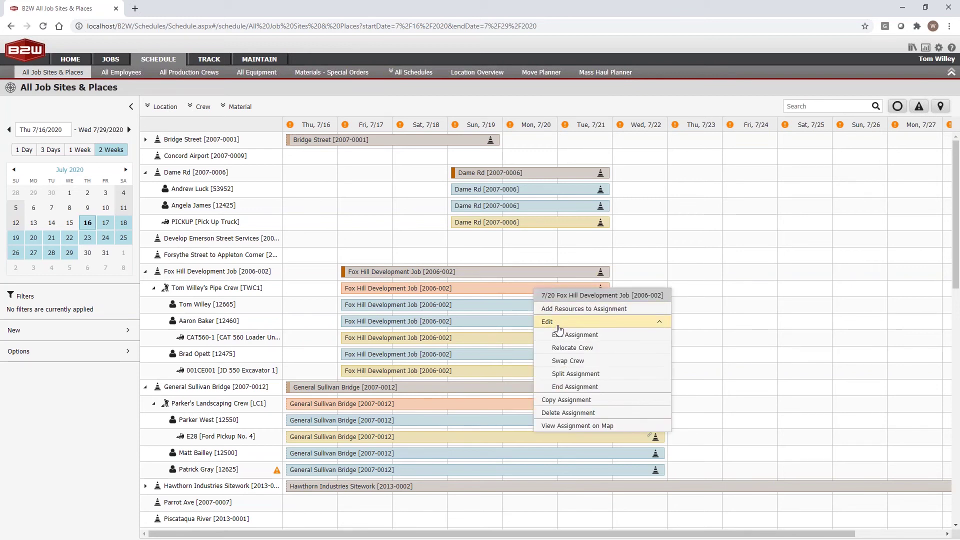
pyautogui.click(569, 375)
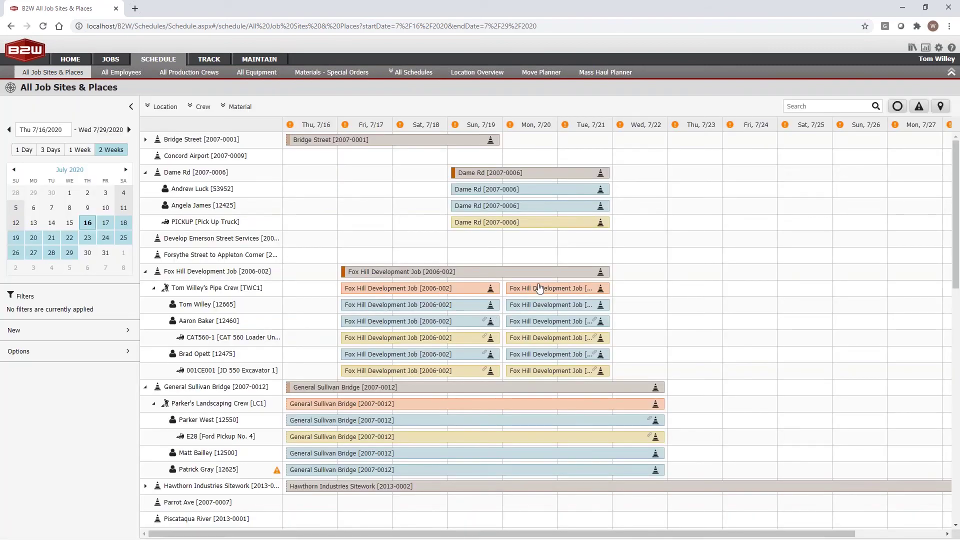
pyautogui.moveTo(547, 289); pyautogui.dragTo(657, 293)
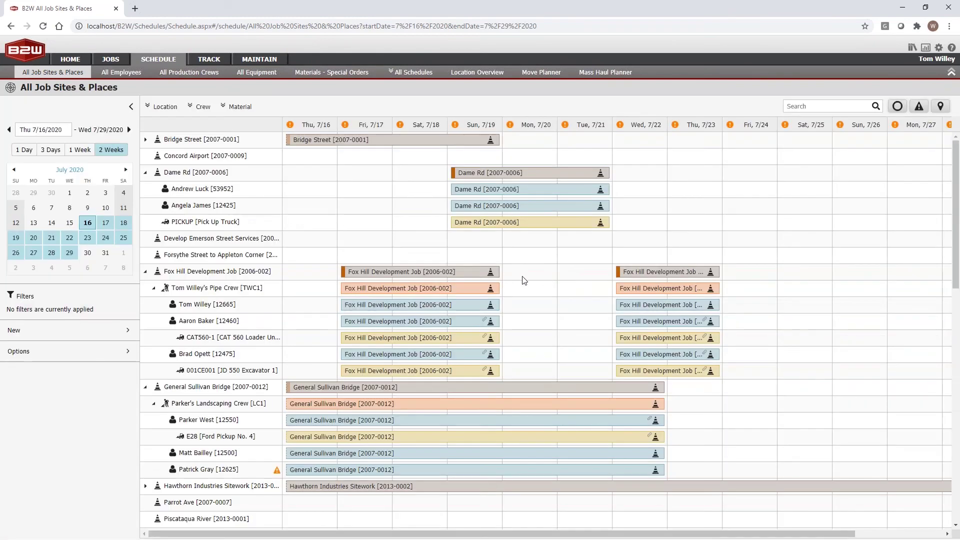
pyautogui.moveTo(523, 275); pyautogui.dragTo(582, 274)
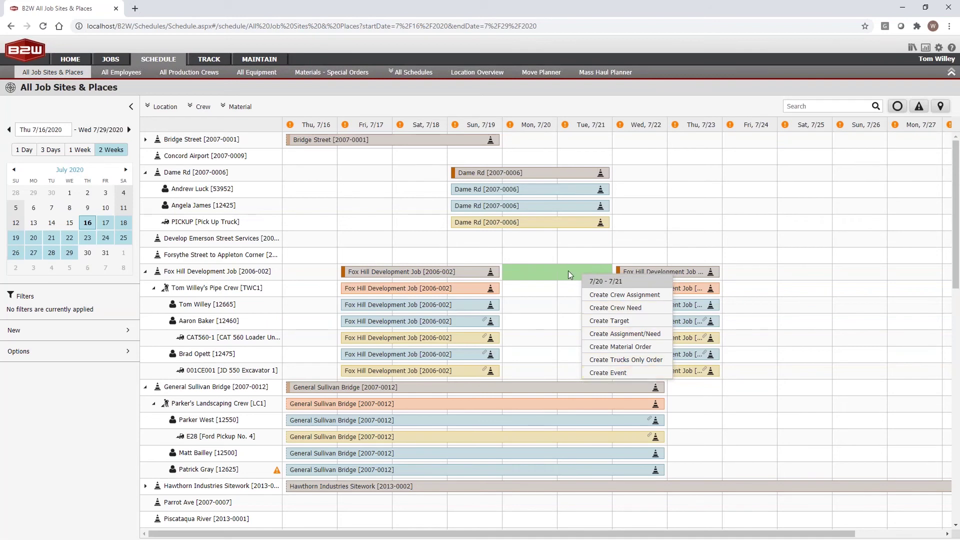
pyautogui.click(575, 260)
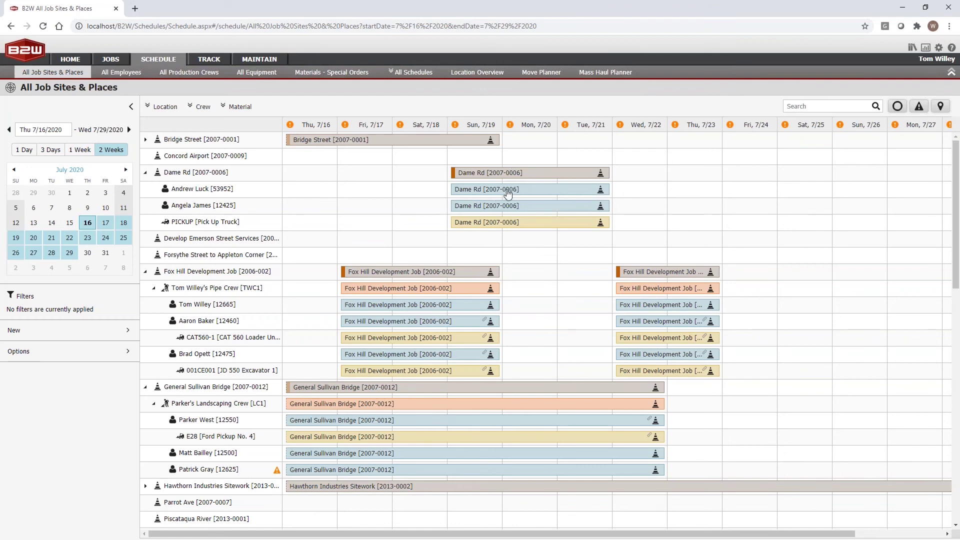
# On Dame Rd, substitute another employee for the first one on 7/20 and replace the second employee for 7/20 to 7/21.
pyautogui.rightClick(531, 191)
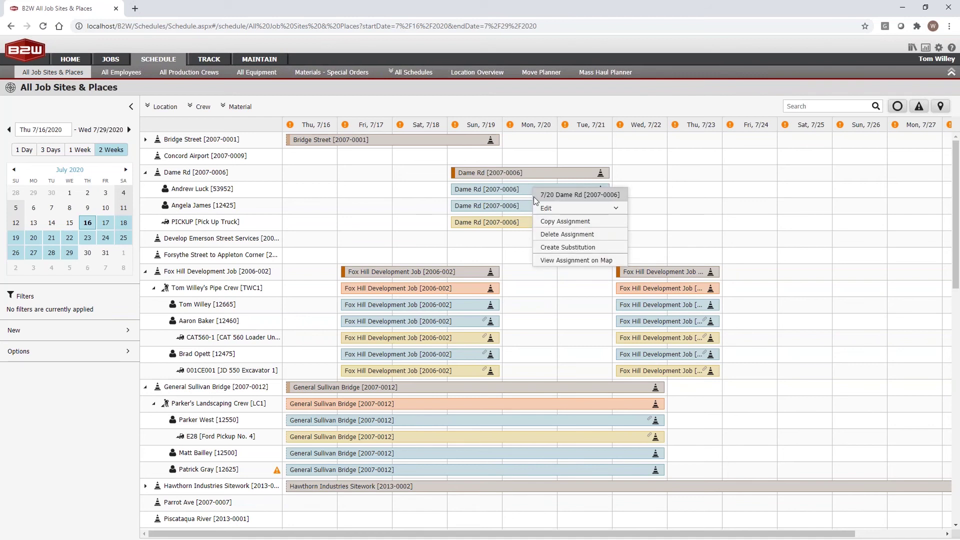
pyautogui.click(554, 210)
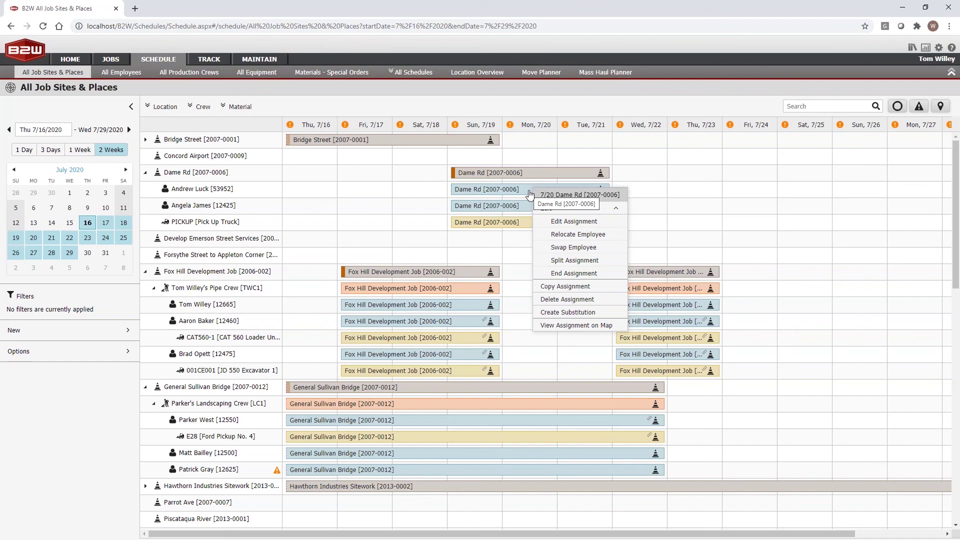
pyautogui.click(533, 281)
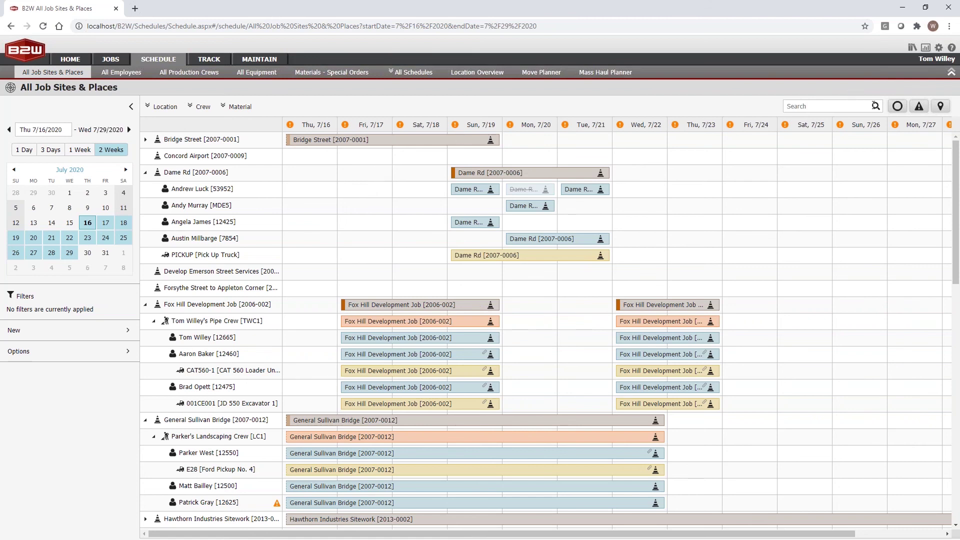
pyautogui.rightClick(368, 163)
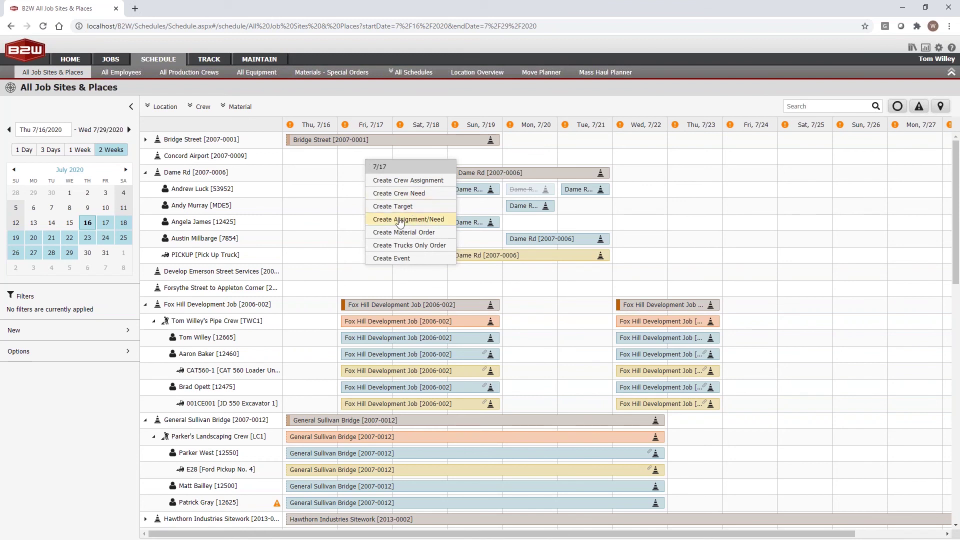
pyautogui.click(400, 221)
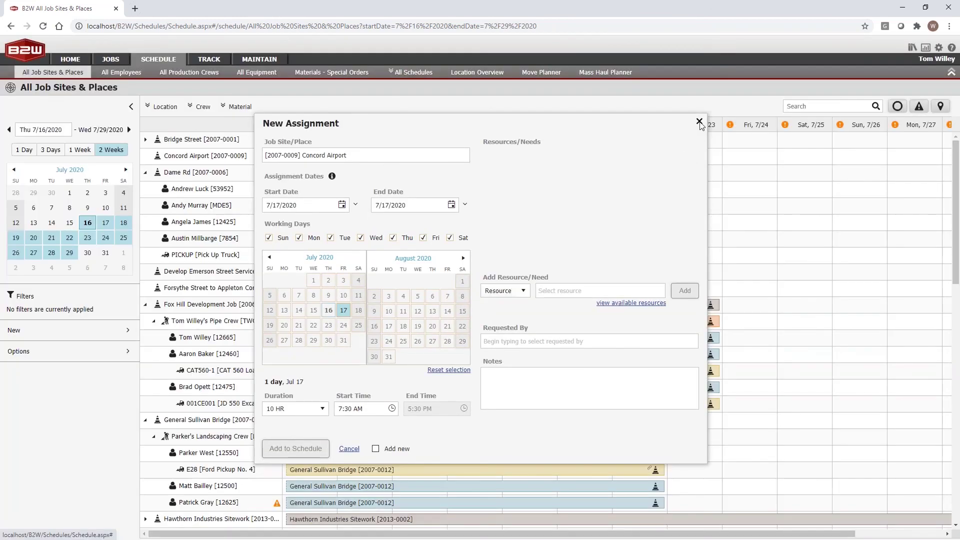
pyautogui.click(699, 122)
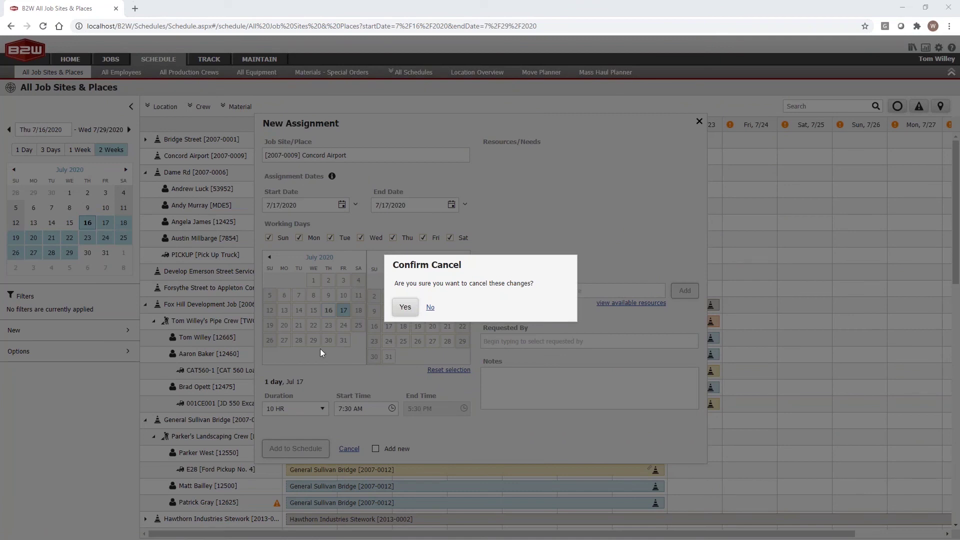
pyautogui.click(405, 308)
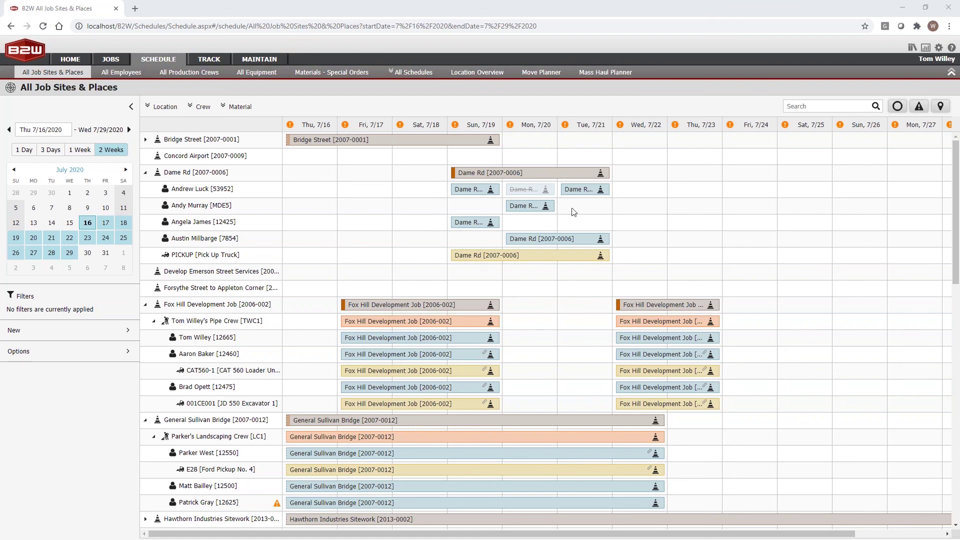
# Add a Bobcat need at Concord Airport for 7/22 to 7/25 and expand that job site's resources.
pyautogui.moveTo(639, 156); pyautogui.dragTo(782, 158)
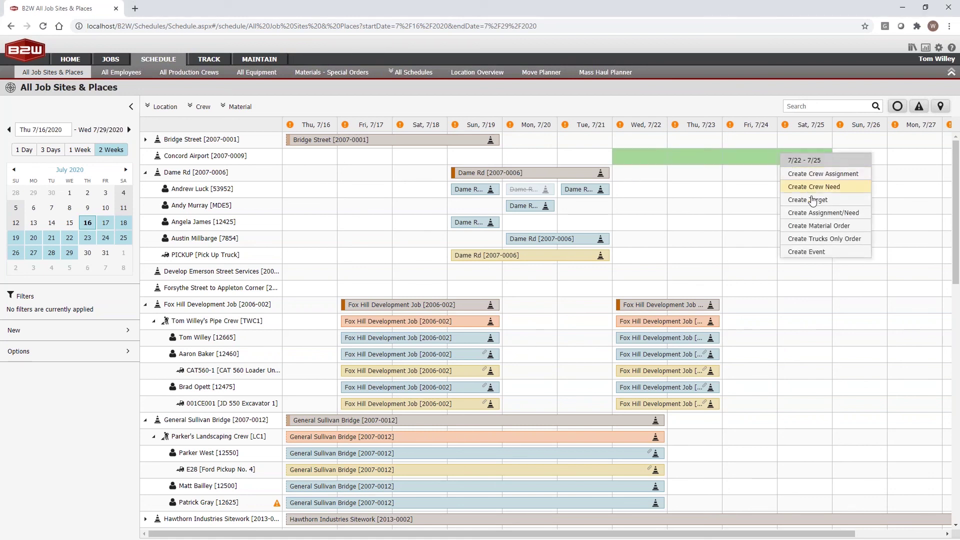
pyautogui.click(849, 214)
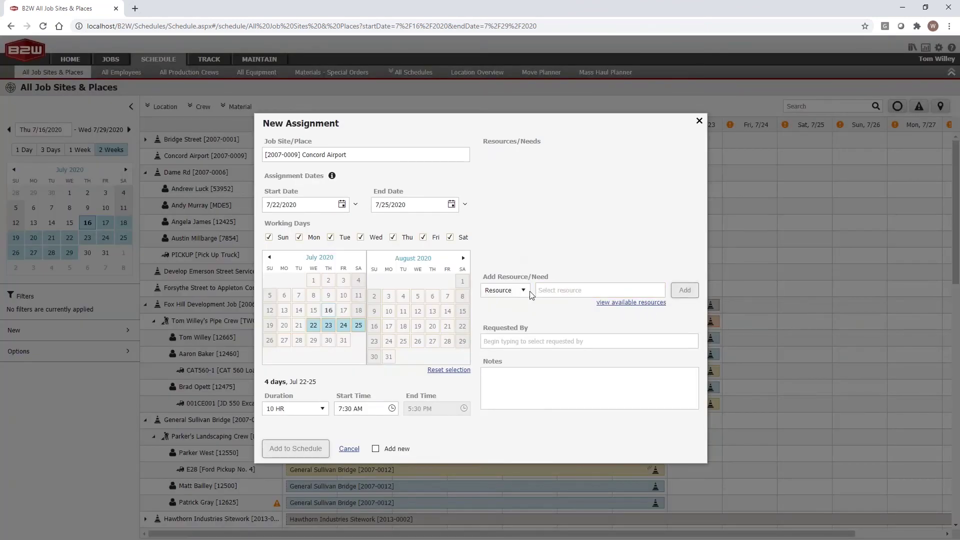
pyautogui.click(524, 294)
pyautogui.click(500, 313)
pyautogui.click(575, 292)
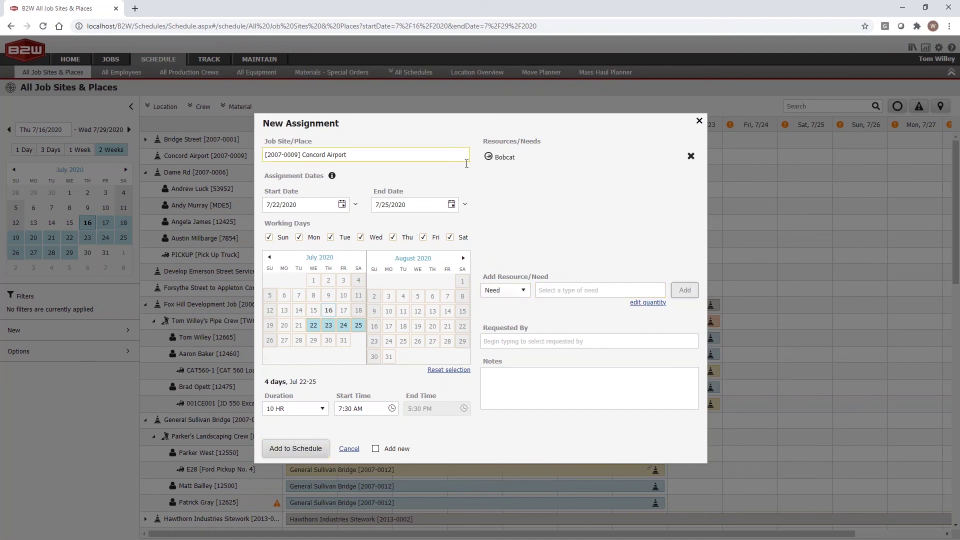
pyautogui.click(294, 450)
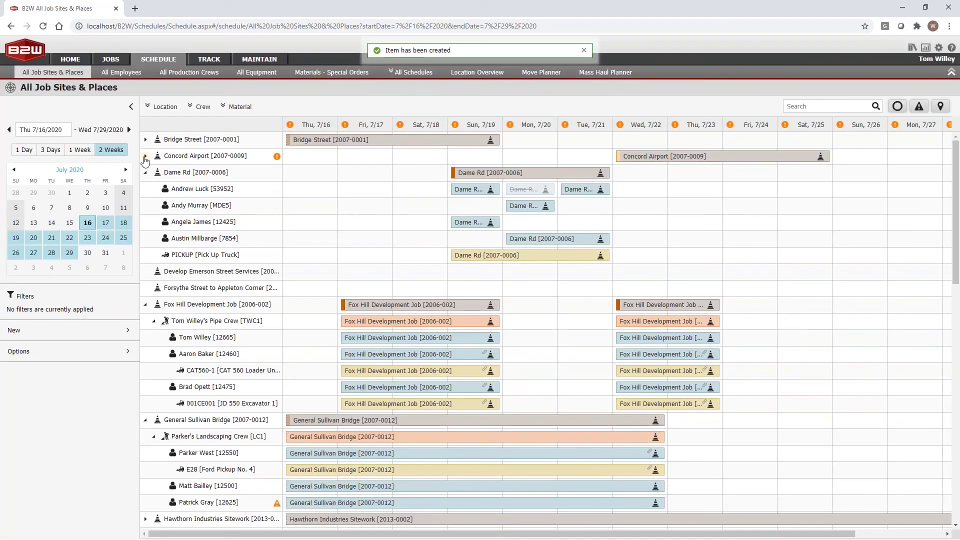
pyautogui.click(146, 156)
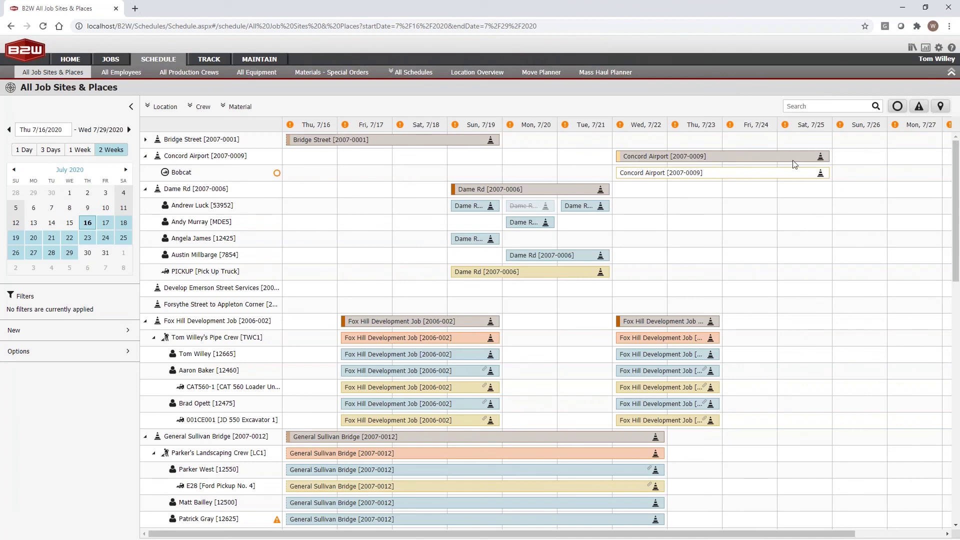
# From Orders and Needs, fill the Concord Airport Bobcat need with BC002 [Bobcat.1] for 7/22 to 7/25.
pyautogui.click(898, 106)
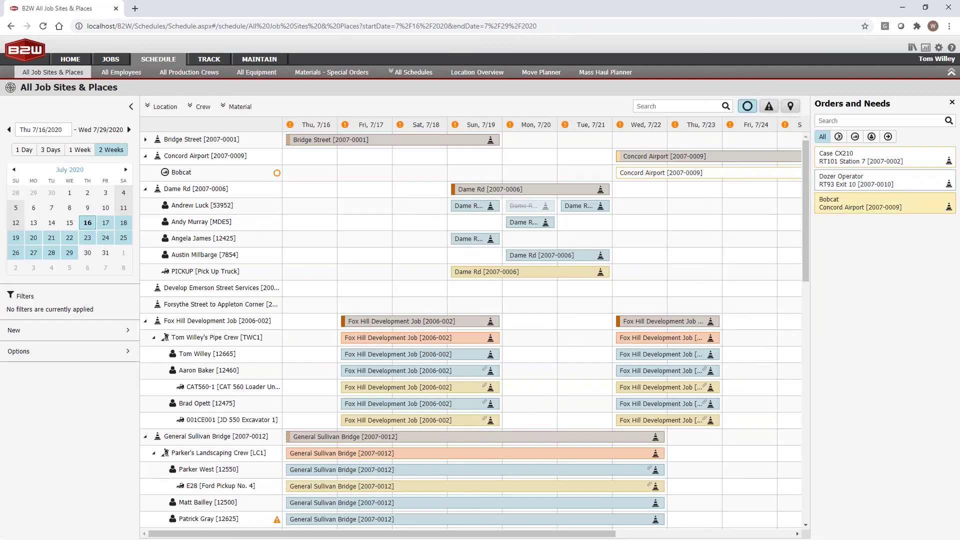
pyautogui.click(885, 203)
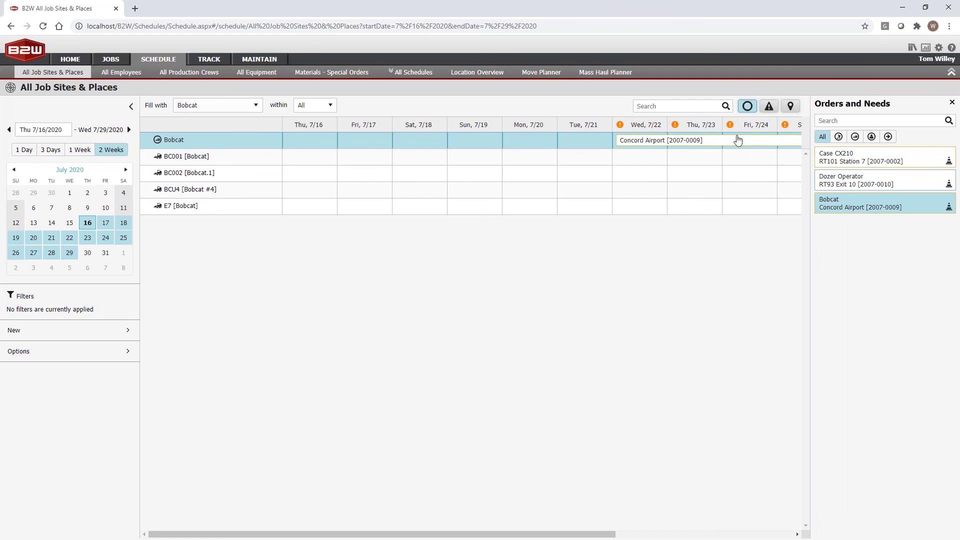
pyautogui.moveTo(706, 143); pyautogui.dragTo(705, 173)
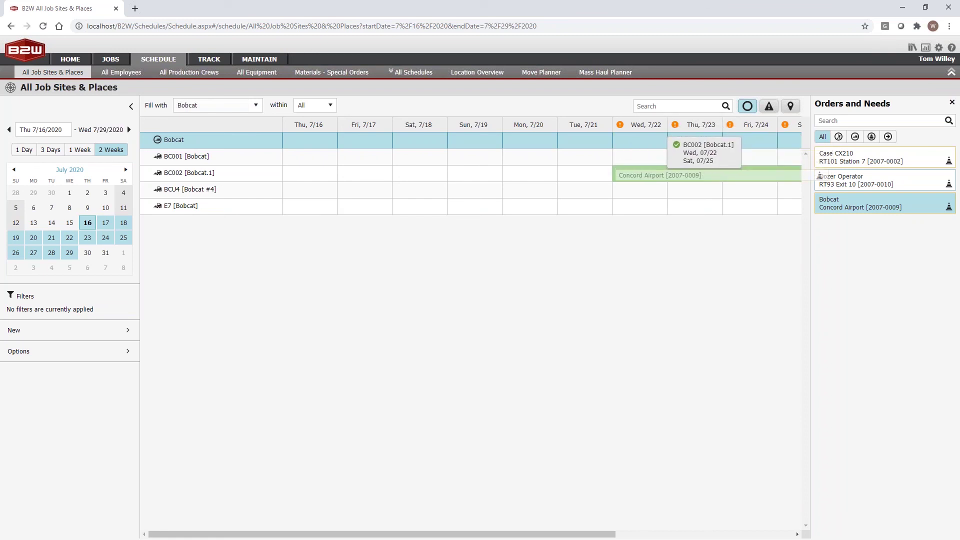